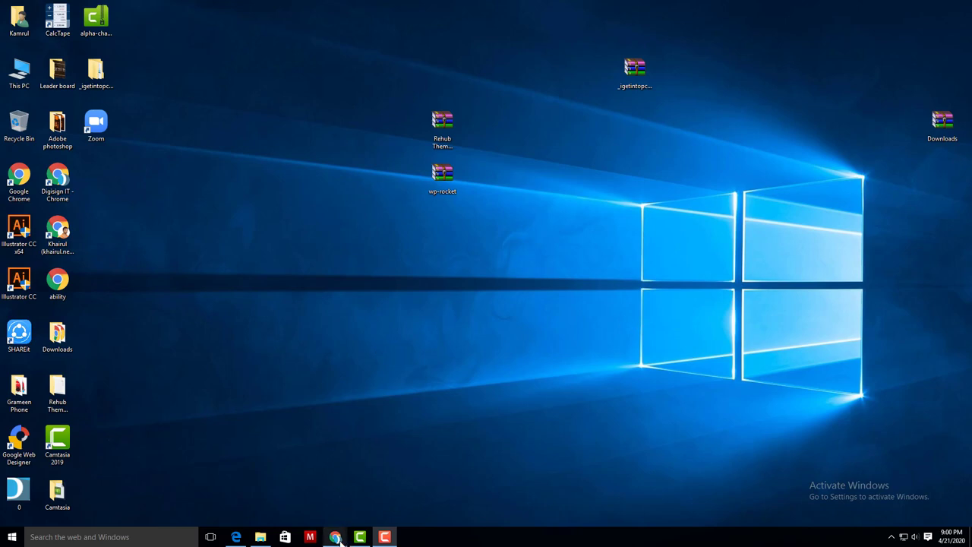
Bring Chrome to the front and load canva.com in the new tab
mouse_move(335, 537)
left_click(381, 504)
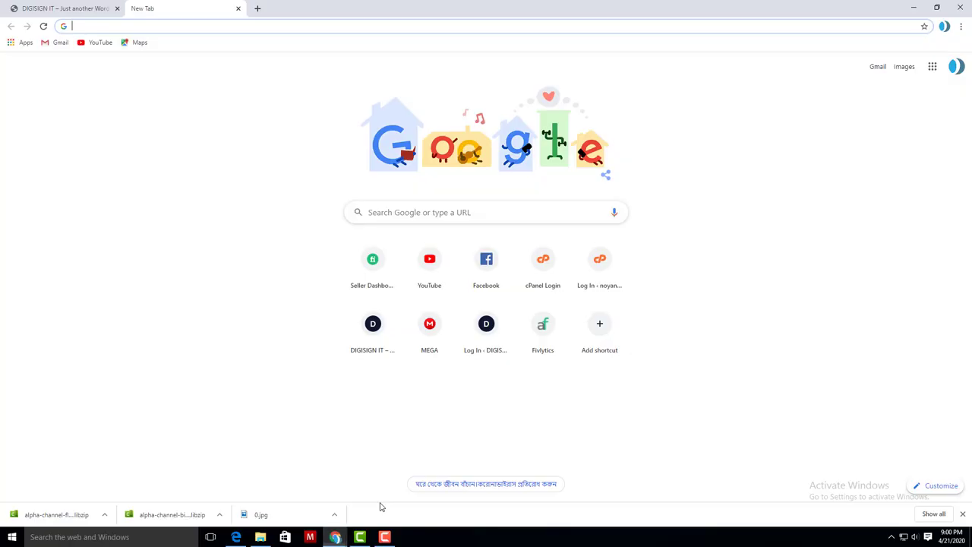
left_click(227, 25)
type("canva")
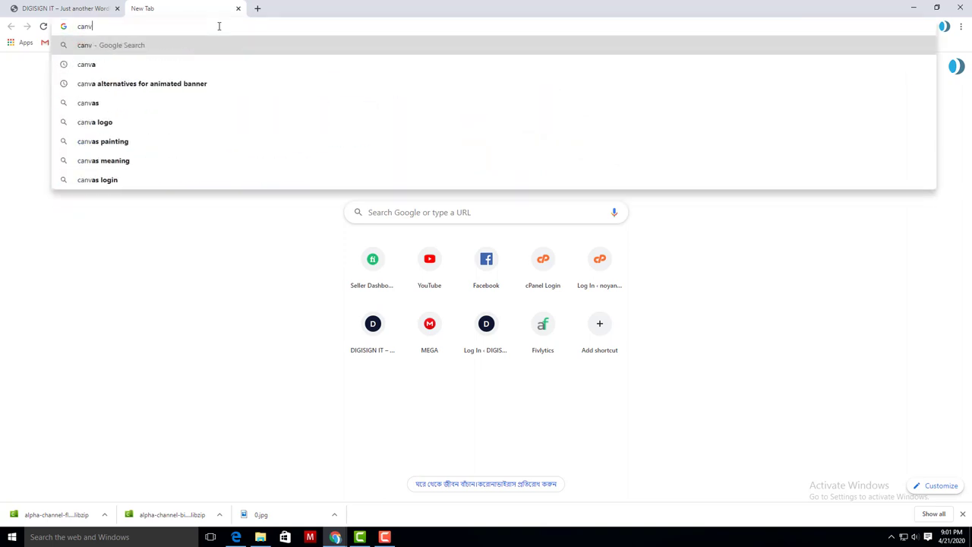
type(".com")
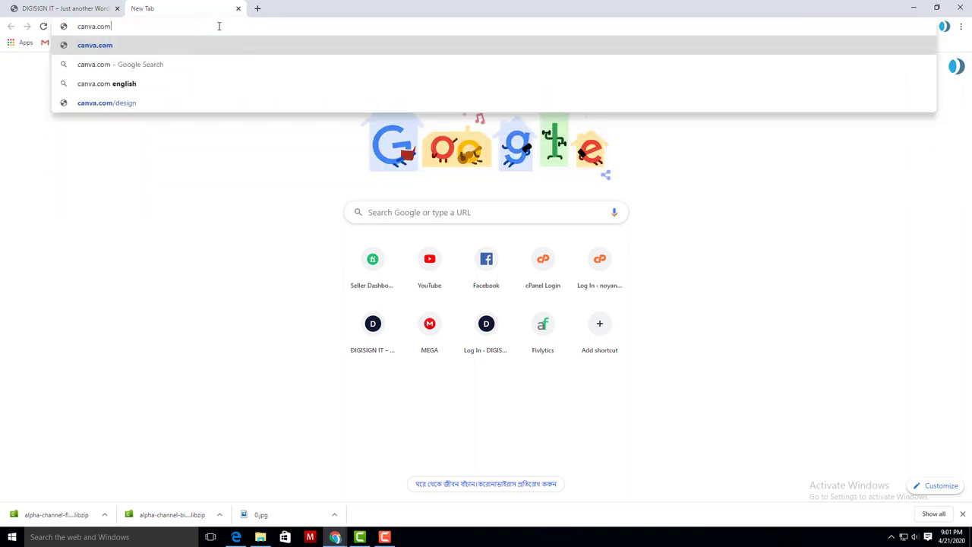
key("Return")
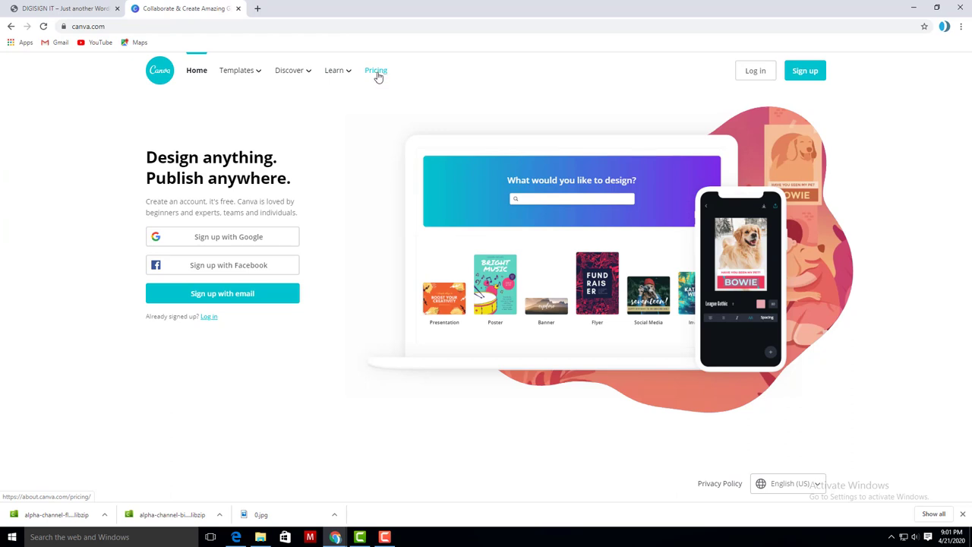
Review Canva's Pricing page, return home, and sign up with a Facebook account
left_click(376, 76)
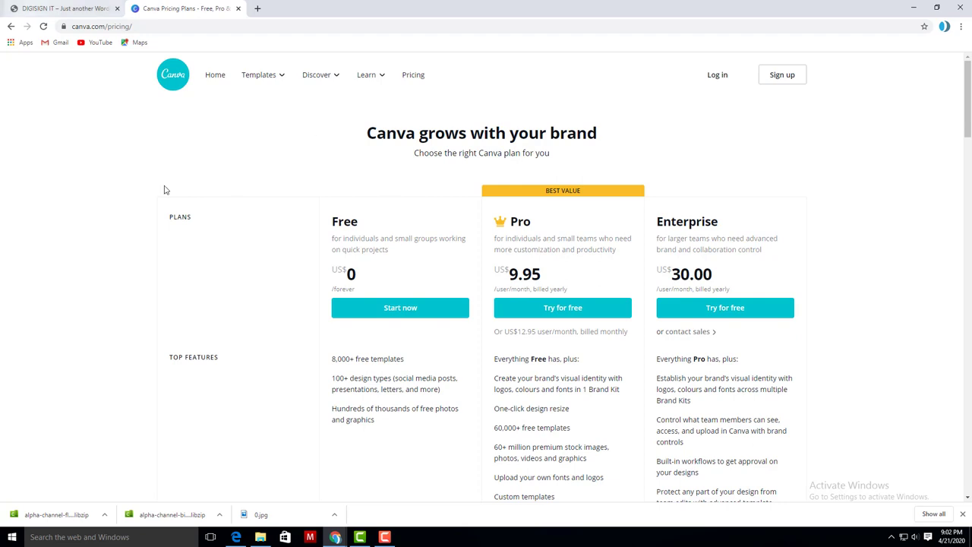
left_click(181, 76)
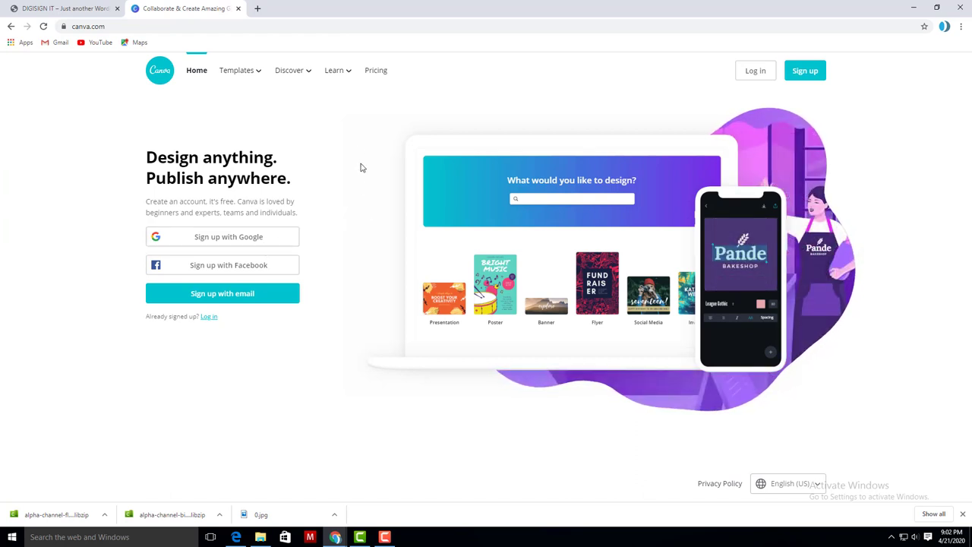
left_click(238, 268)
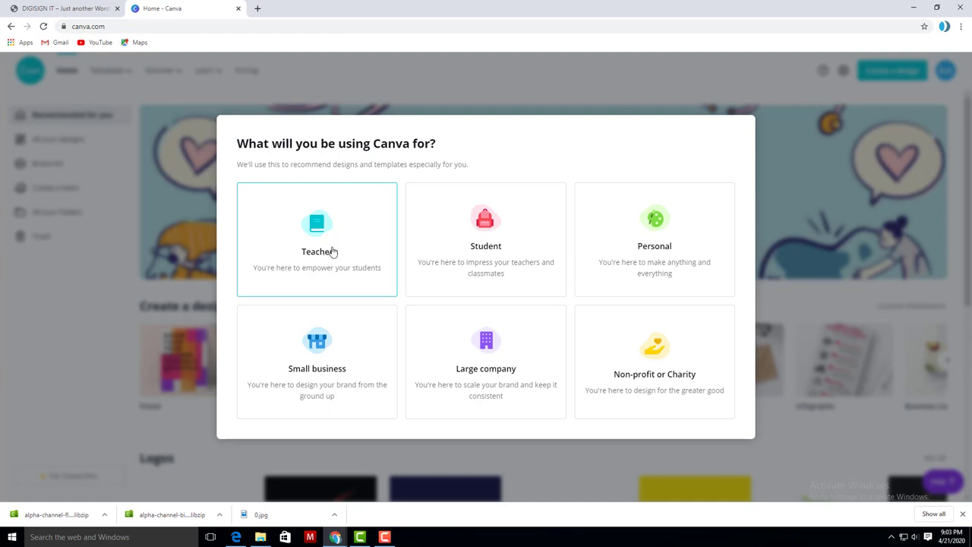
Choose Personal use and decline the Pro free trial with Maybe later
left_click(650, 245)
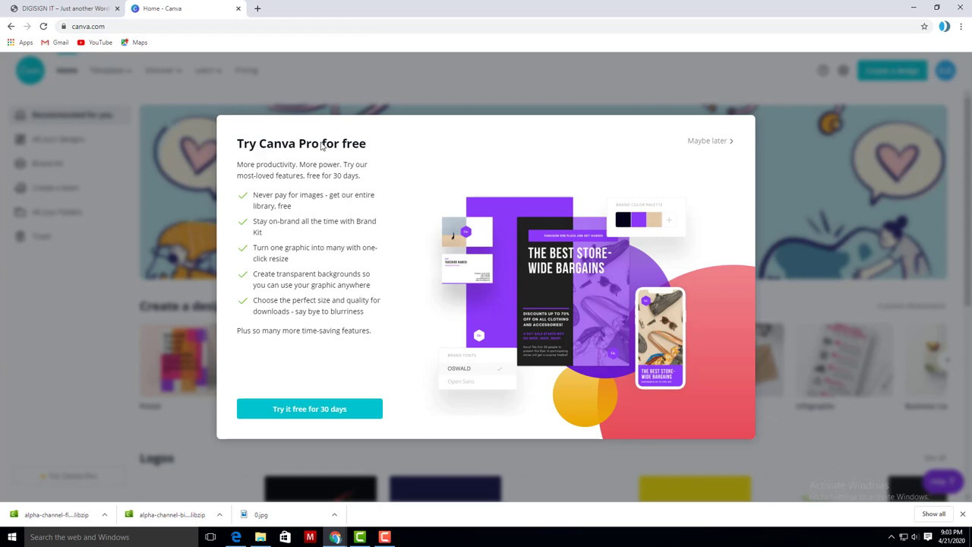
left_click(328, 414)
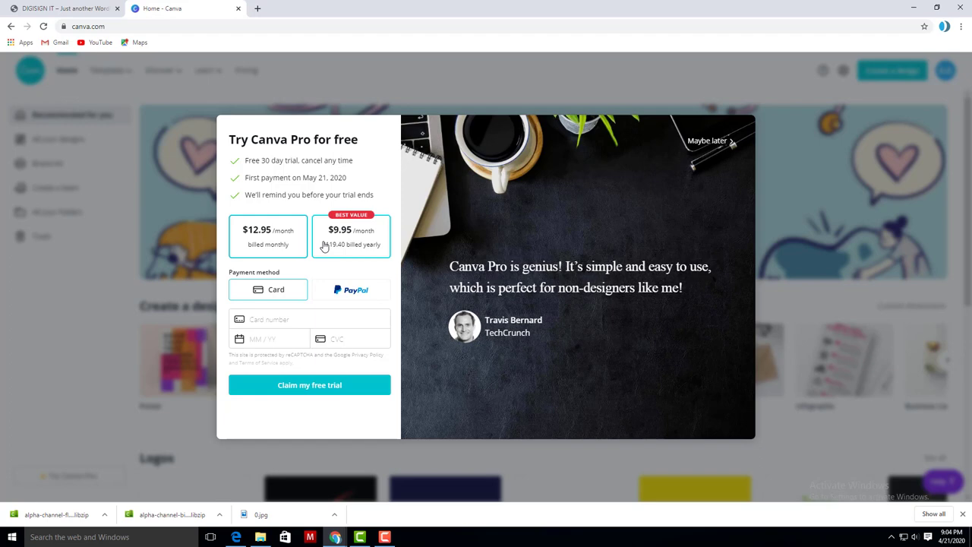
left_click(706, 142)
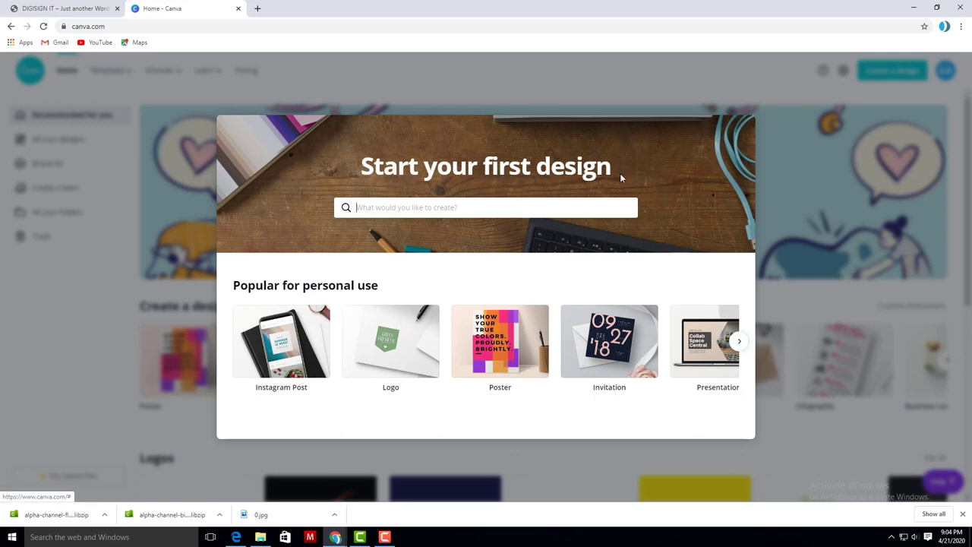
Search 'social media' and create a new 1080 × 1080 px Social Media design
left_click(507, 207)
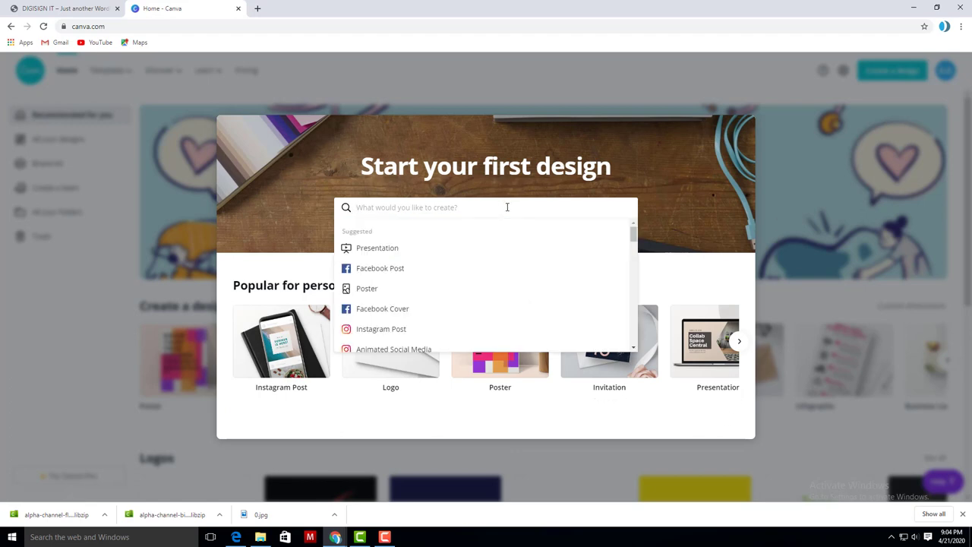
type("social")
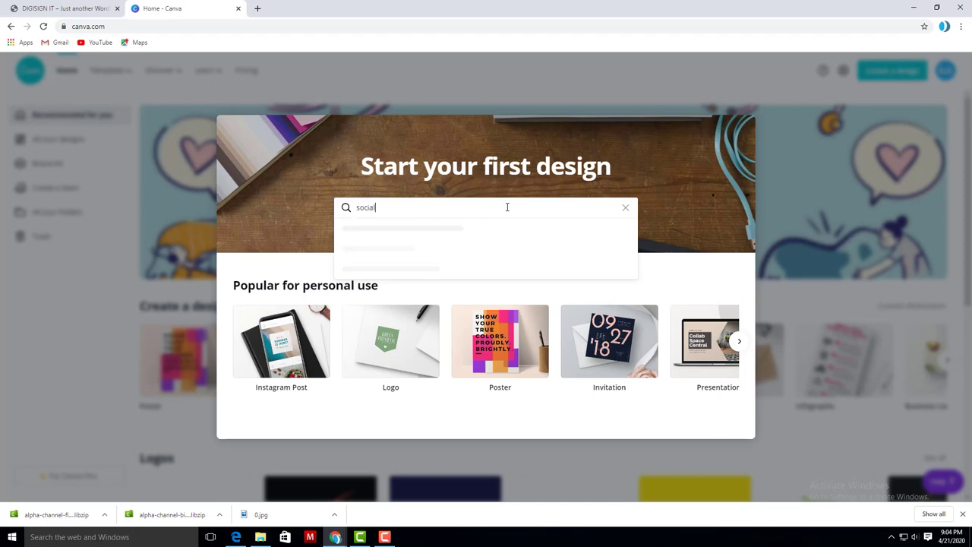
type(" media")
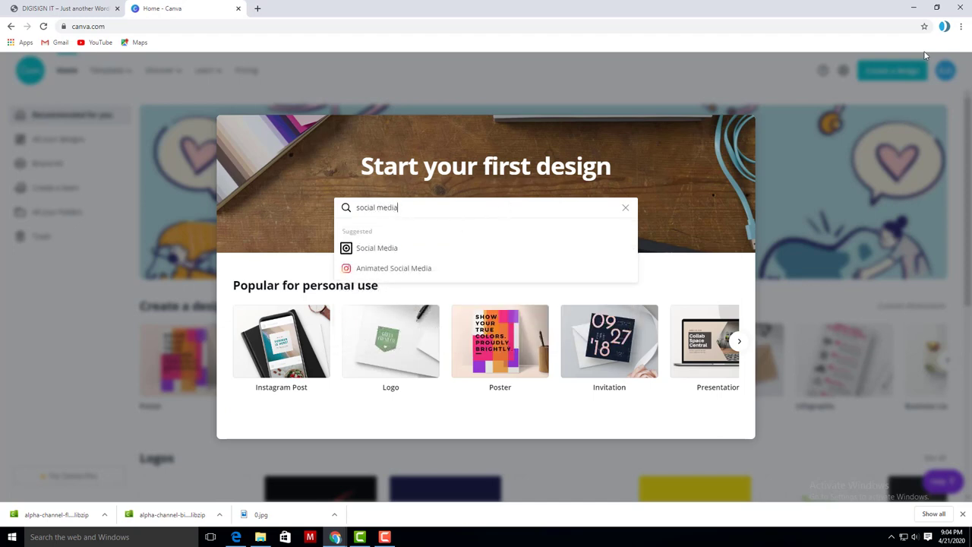
left_click(386, 251)
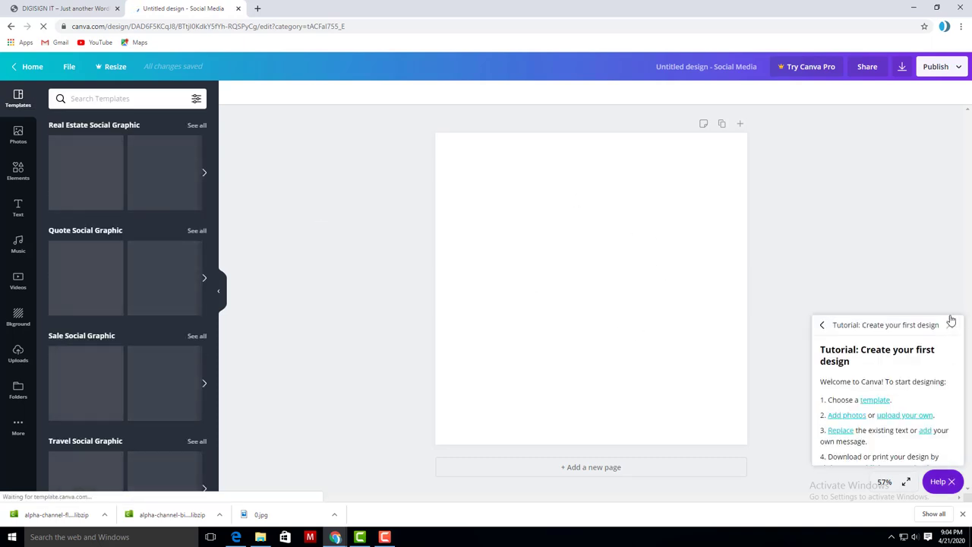
Close the help panel and apply the 'It's Social Media Day!' hand-holding-phone template
left_click(950, 324)
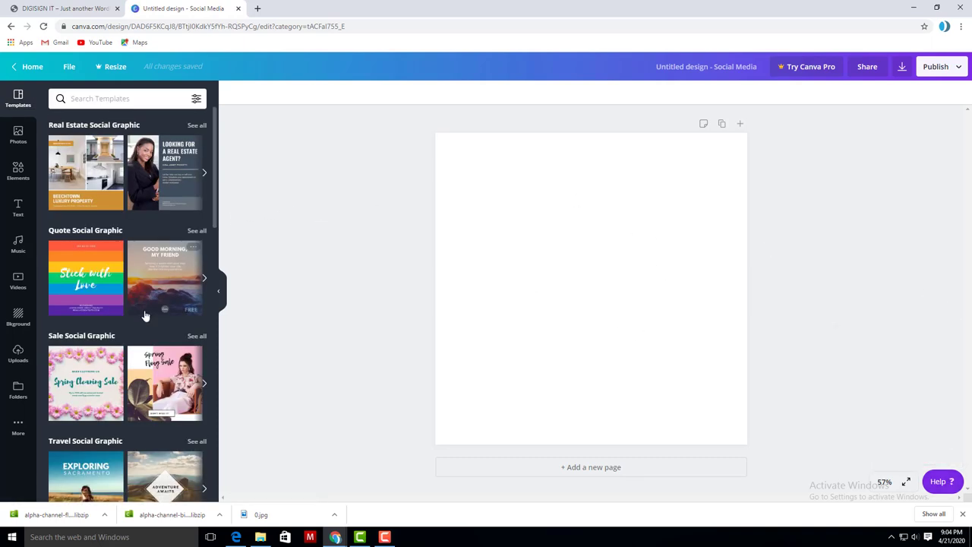
scroll(145, 315, "down", 4)
scroll(156, 323, "down", 2)
scroll(167, 330, "down", 1)
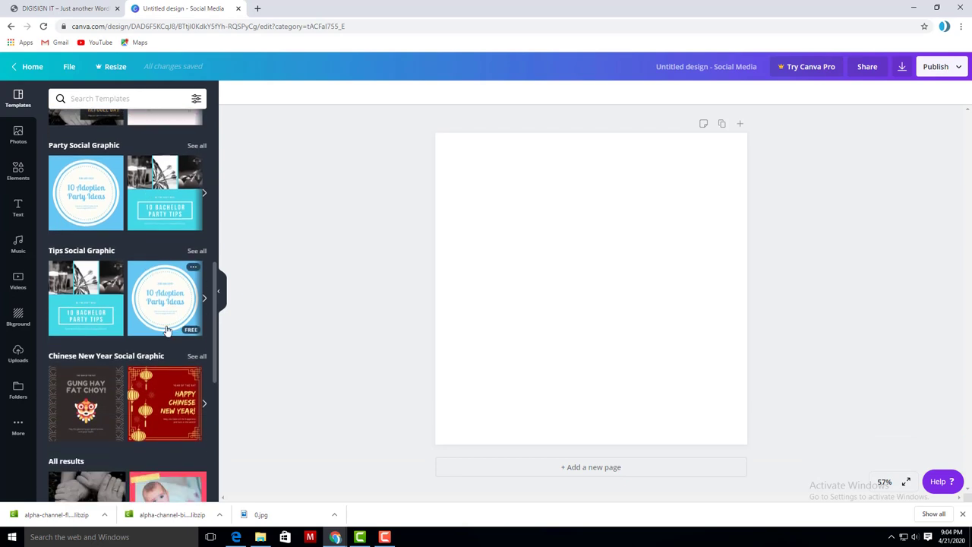
scroll(167, 330, "down", 2)
scroll(166, 330, "down", 2)
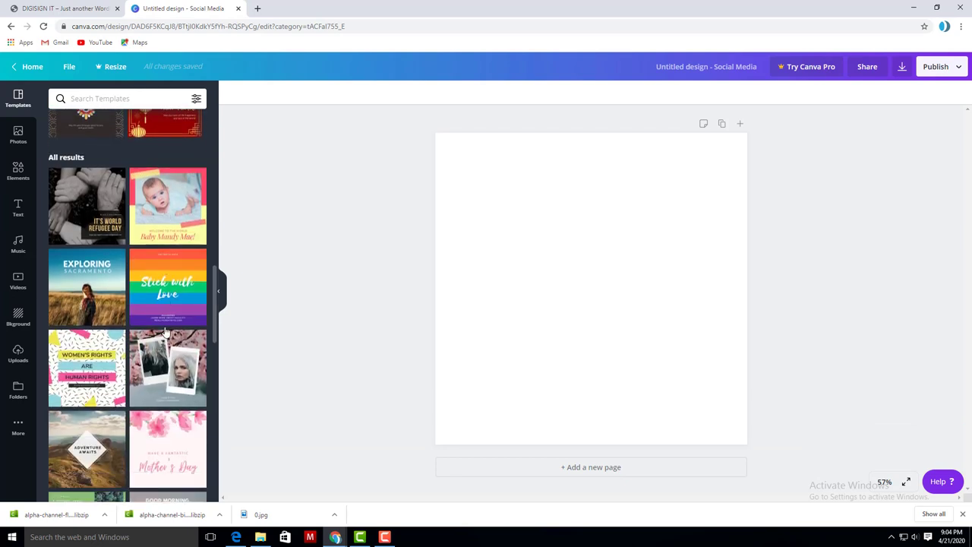
scroll(164, 331, "down", 2)
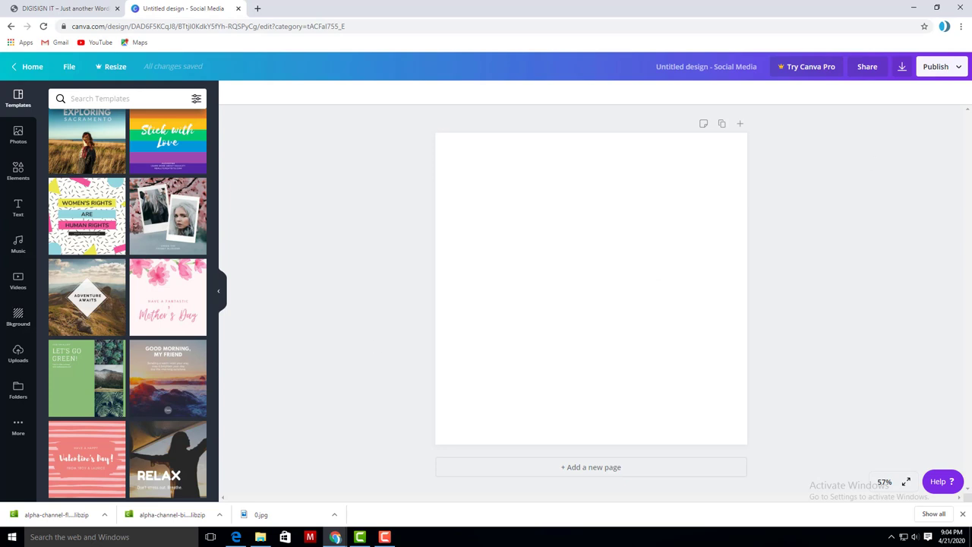
scroll(107, 338, "down", 3)
scroll(129, 345, "down", 2)
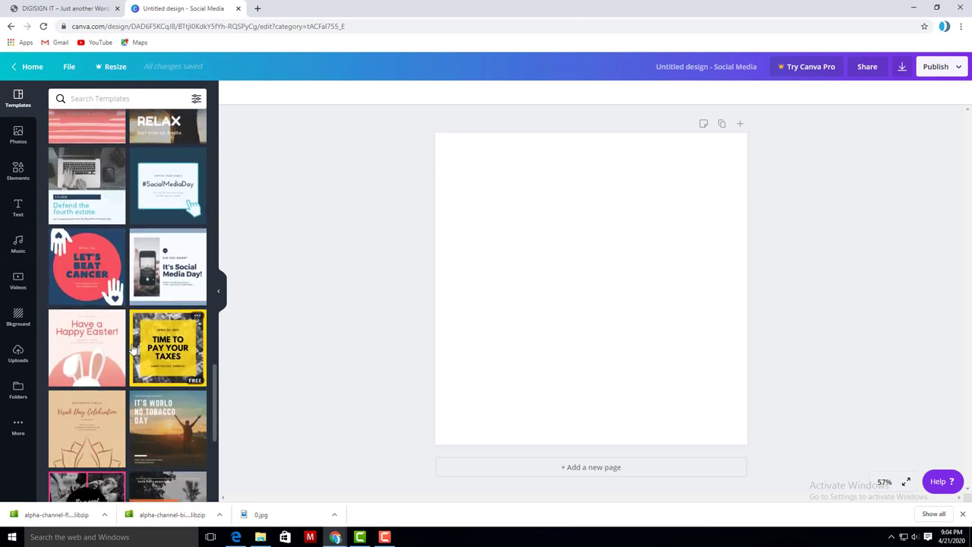
mouse_move(168, 348)
scroll(137, 349, "down", 1)
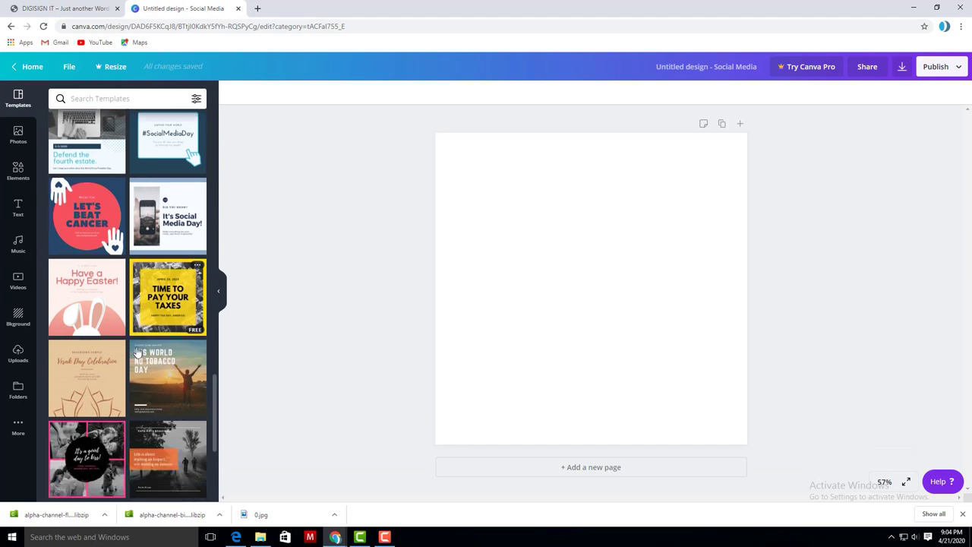
left_click(167, 237)
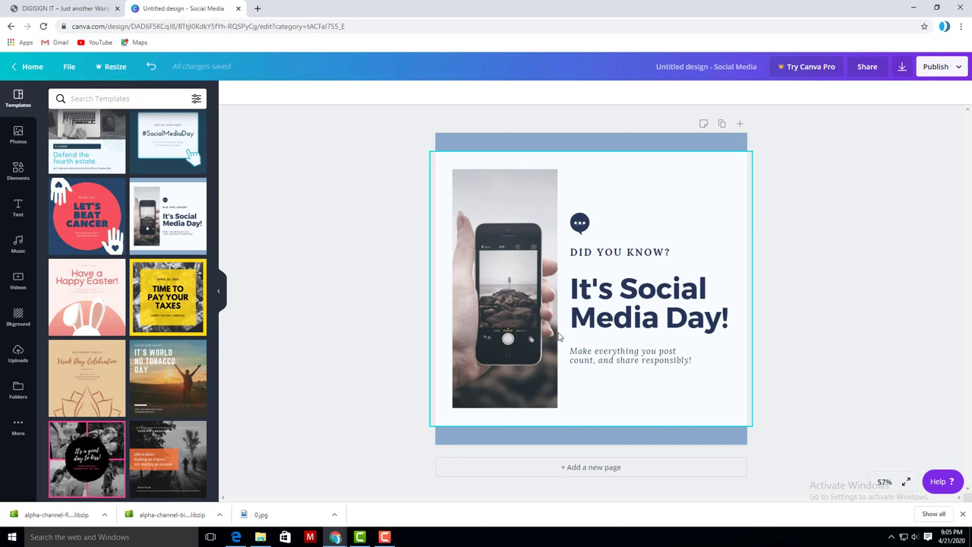
Retype the template headline beside the phone photo as 'It's a Great offer for you'
left_click(683, 319)
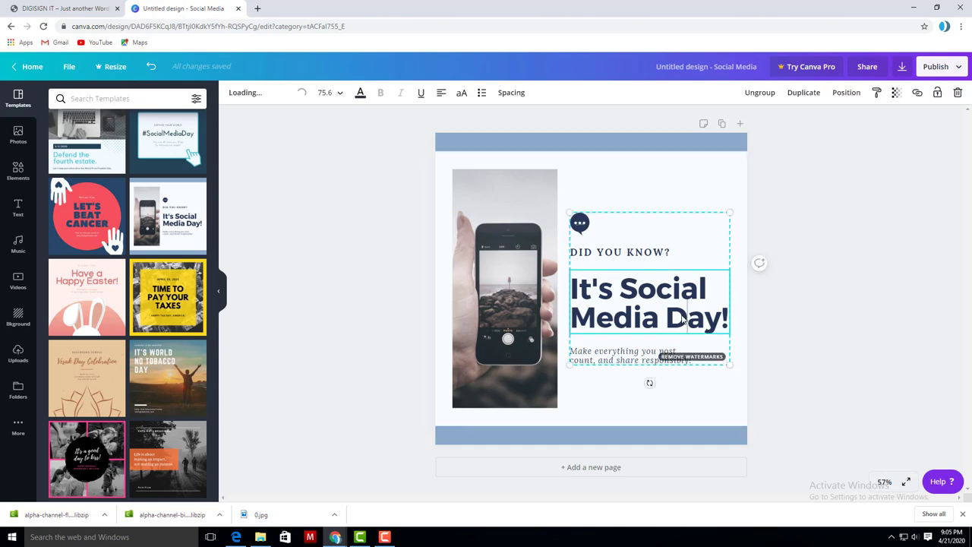
double_click(621, 287)
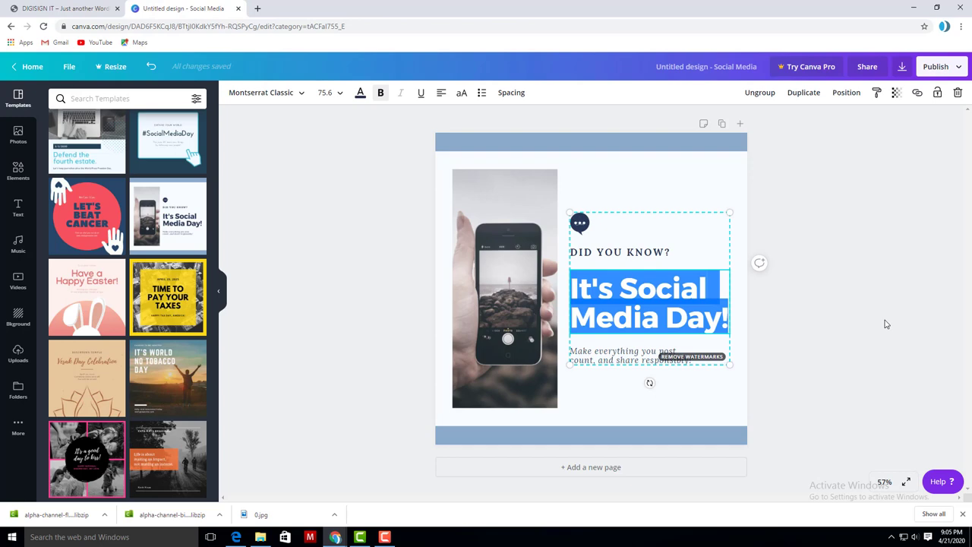
key("BackSpace")
type("Is")
key("BackSpace")
key("BackSpace")
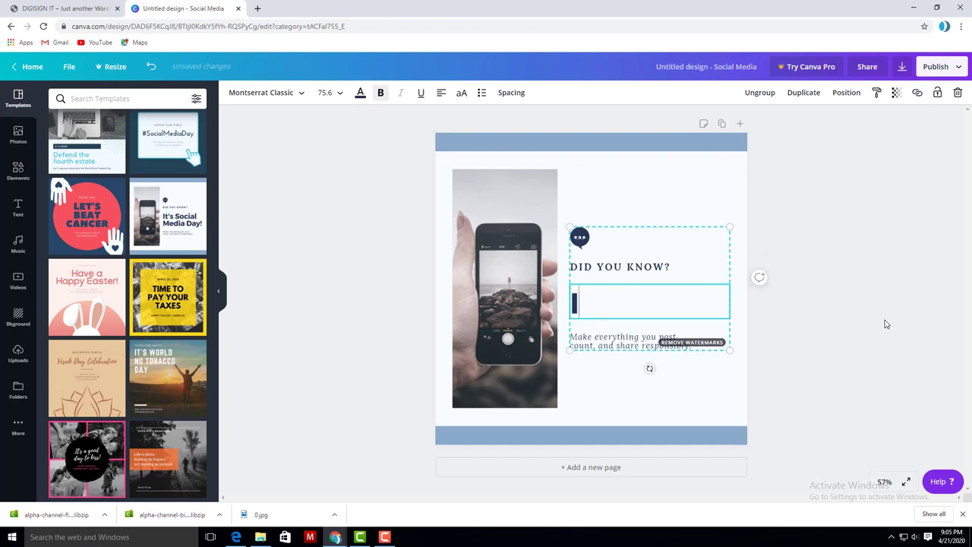
type("us")
key("BackSpace")
key("BackSpace")
type("t")
type("'")
type("s a ")
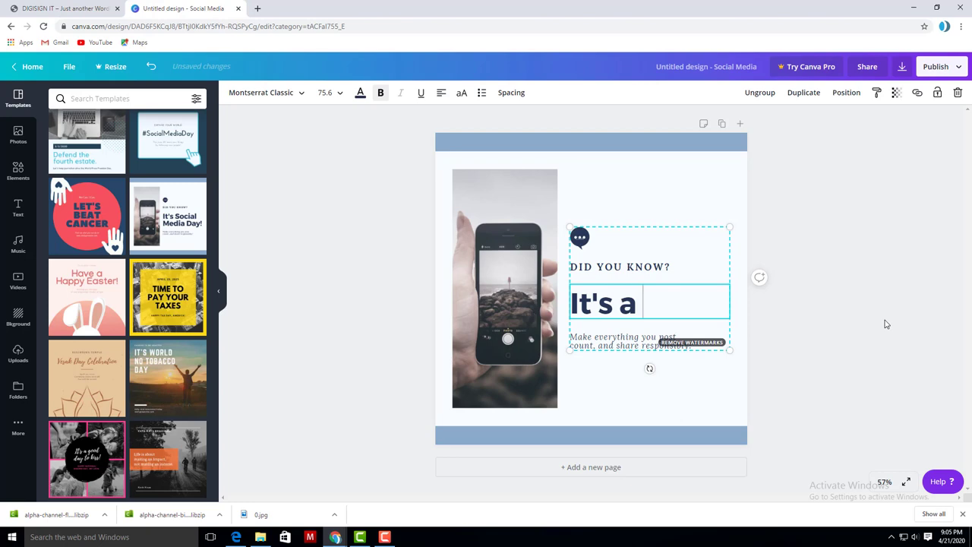
type("Gre")
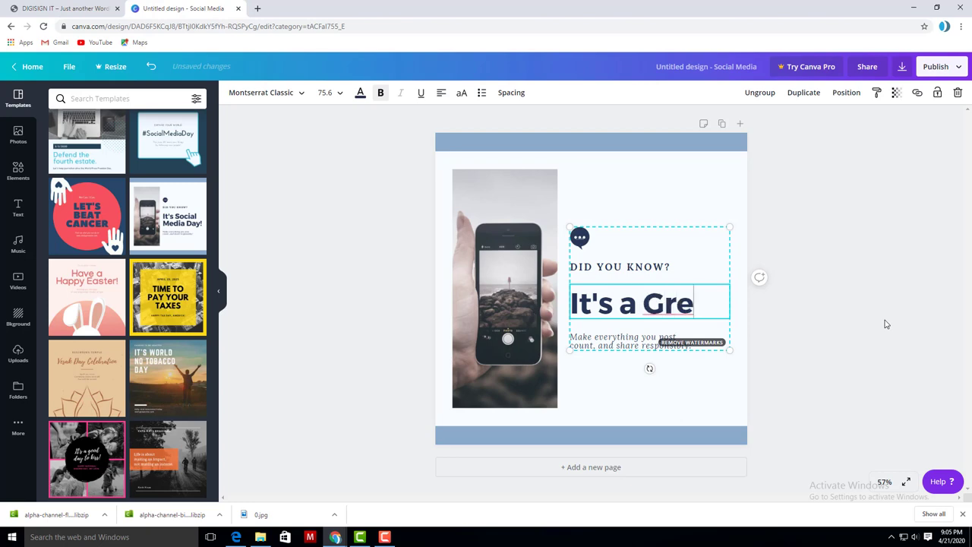
type("at fo")
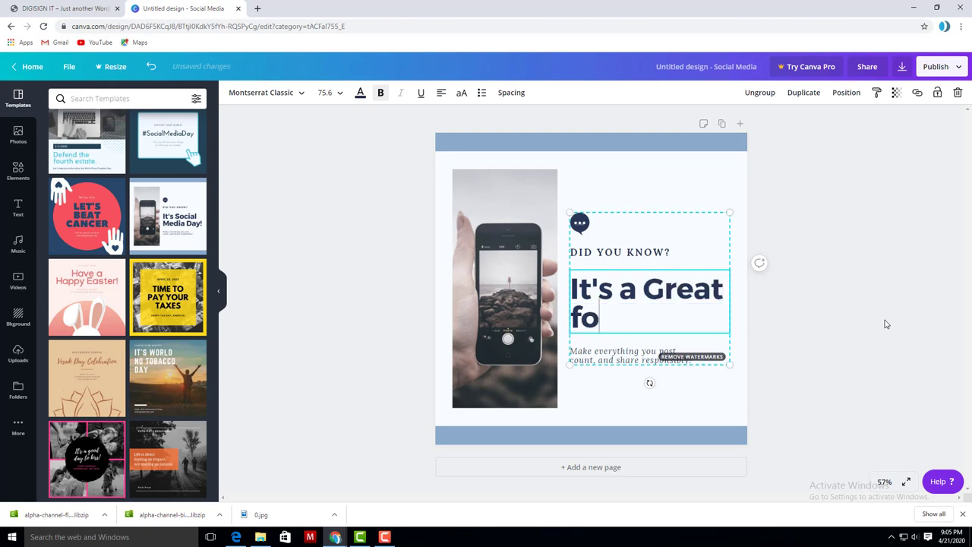
key("BackSpace")
key("BackSpace")
type("offer ")
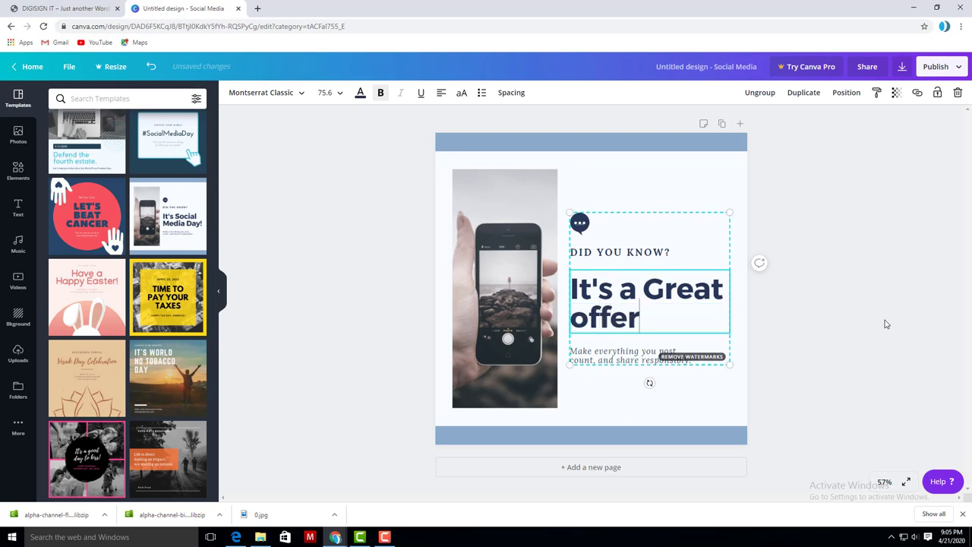
type("for y")
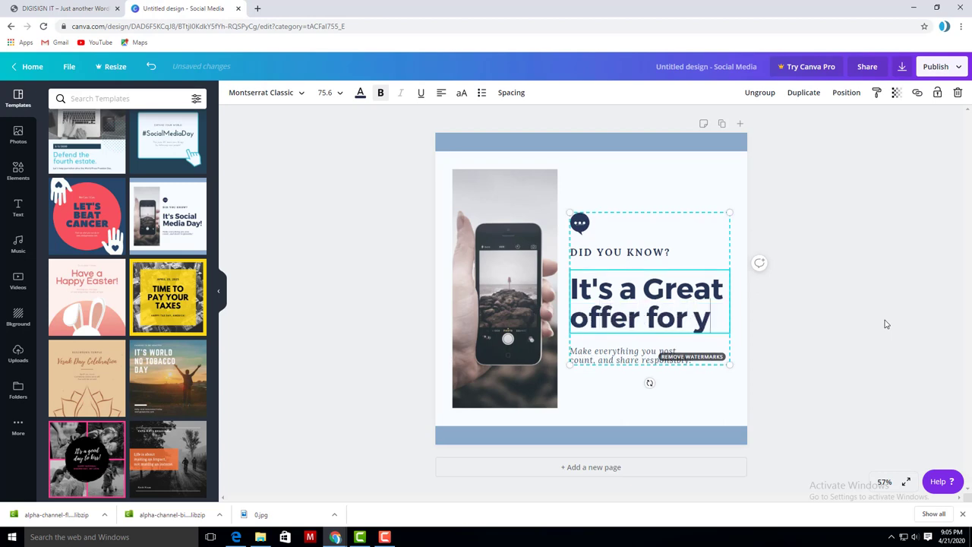
type("ou")
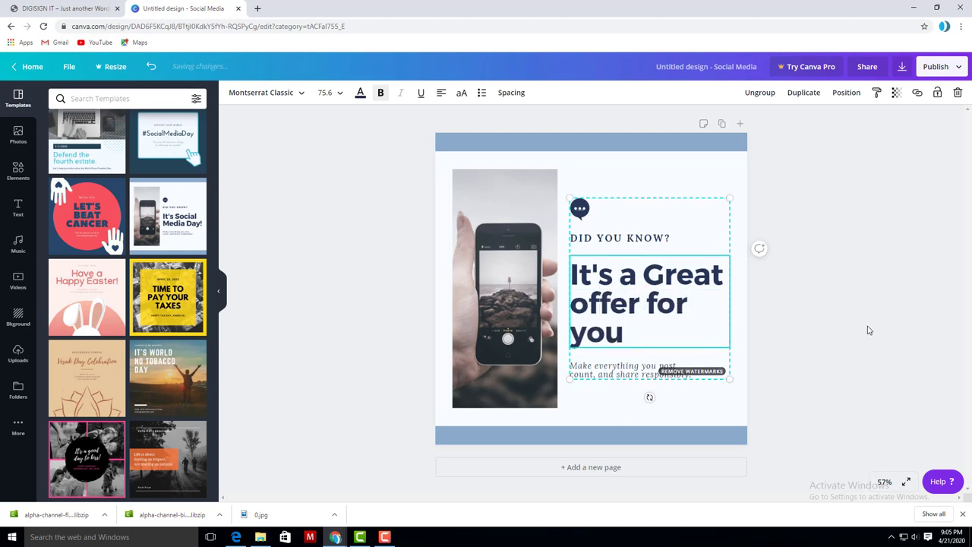
left_click(787, 344)
left_click(686, 285)
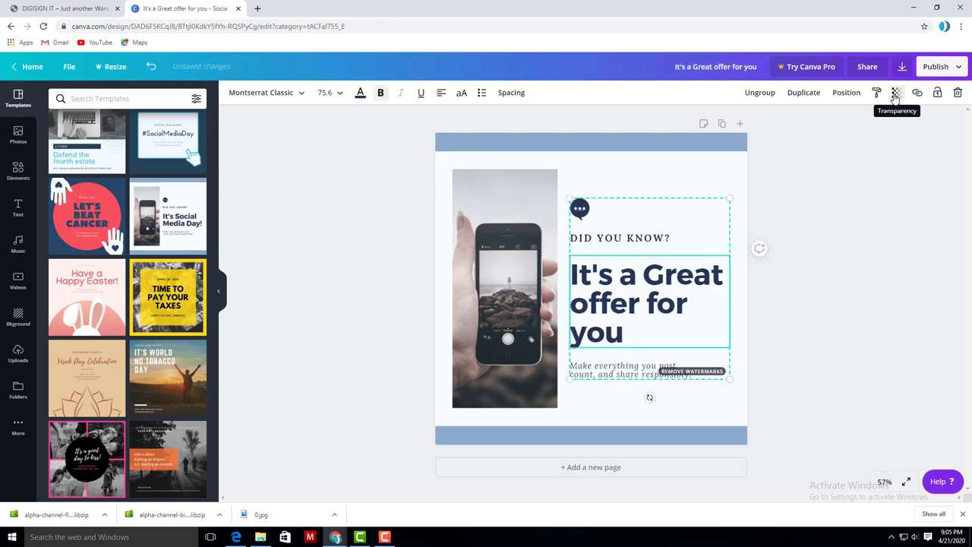
Make the headline text colour Dark Gray
left_click(361, 94)
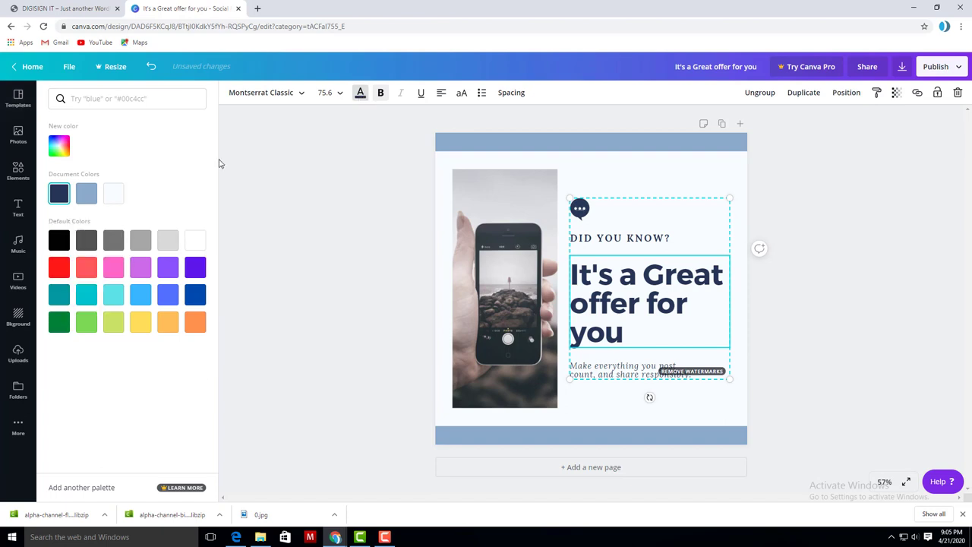
left_click(143, 325)
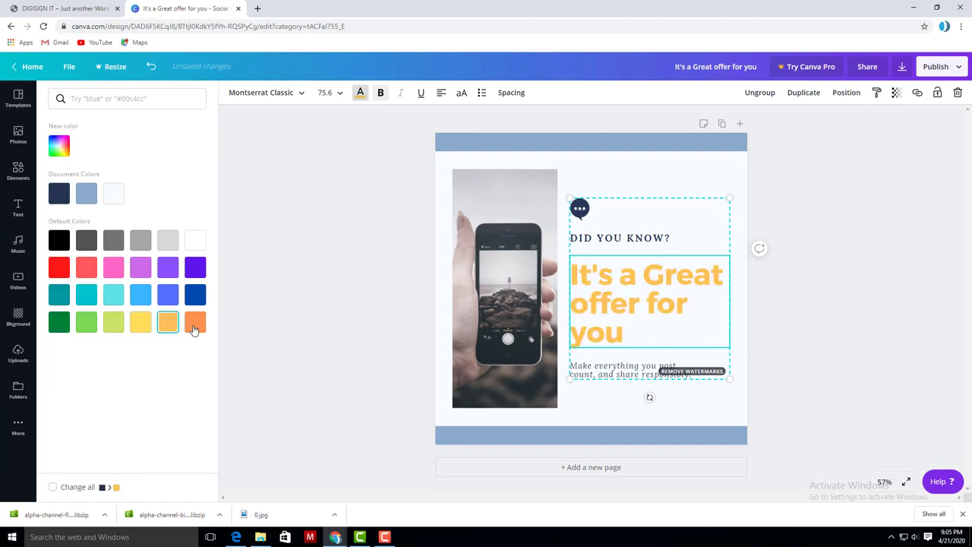
left_click(194, 322)
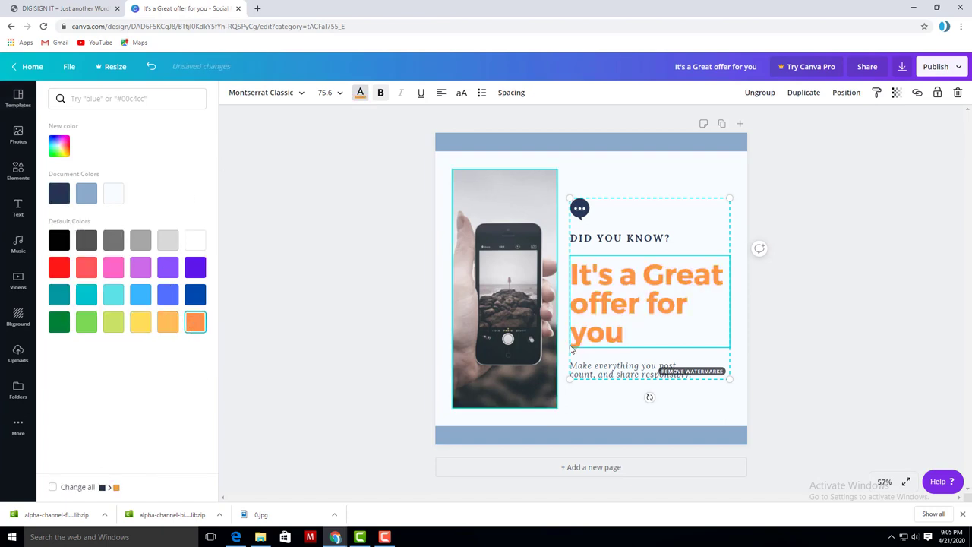
left_click(170, 324)
left_click(195, 293)
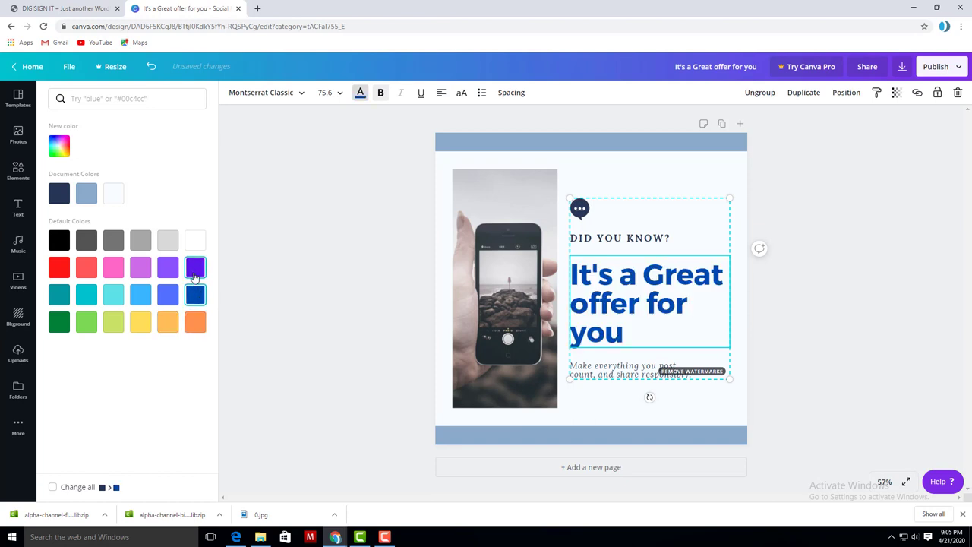
left_click(196, 266)
left_click(87, 247)
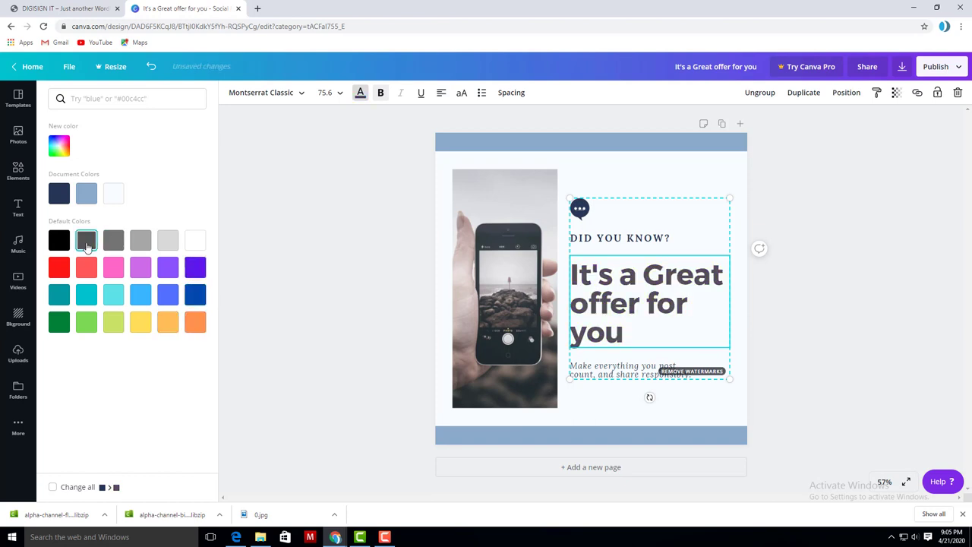
left_click(704, 260)
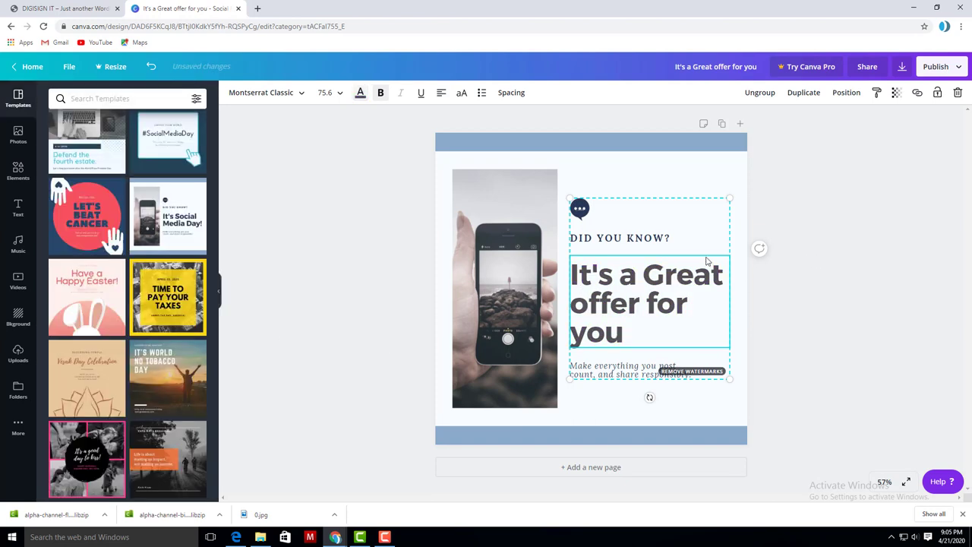
Delete the DID YOU KNOW? heading and the subtitle text
left_click(637, 240)
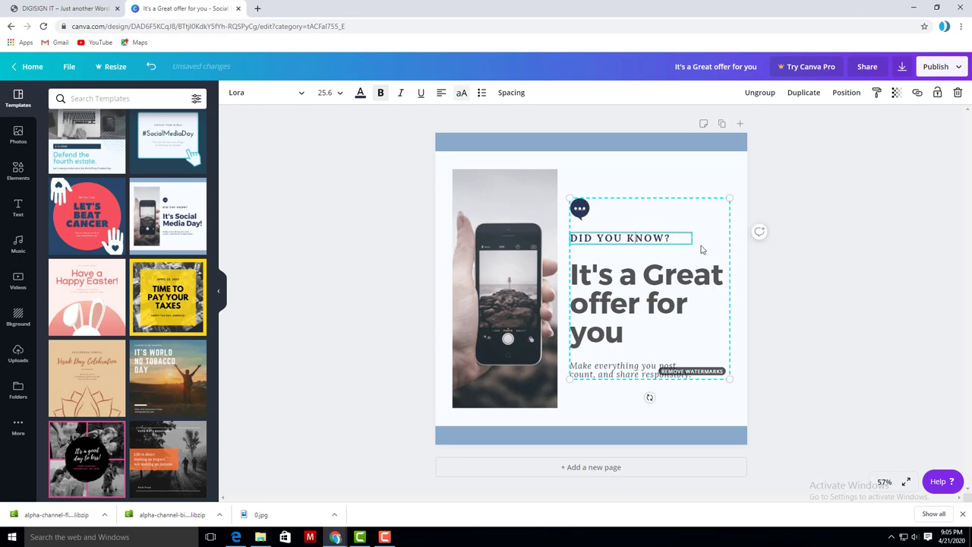
left_click(818, 253)
left_click(646, 240)
key("Delete")
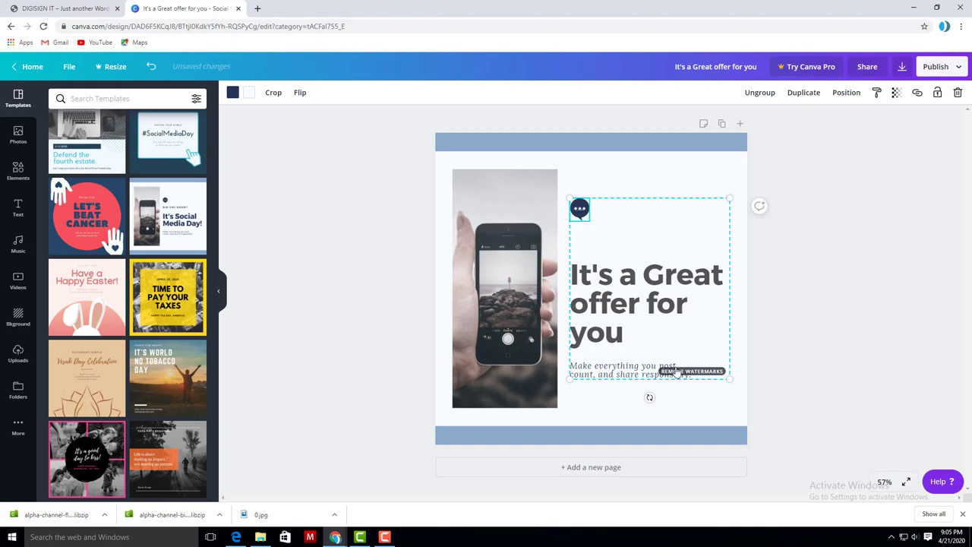
left_click(647, 369)
key("Delete")
left_click(778, 308)
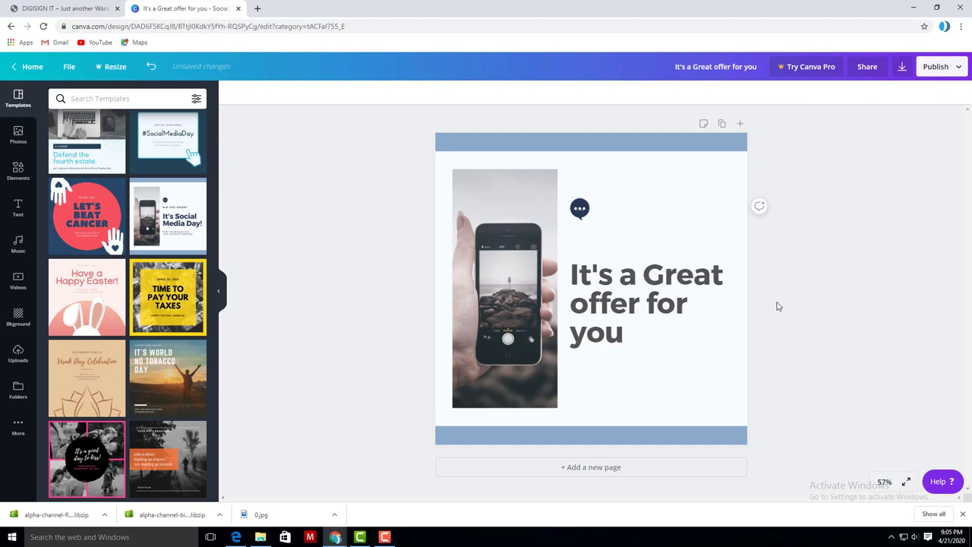
Nudge the headline slightly up and to the right
left_click(583, 213)
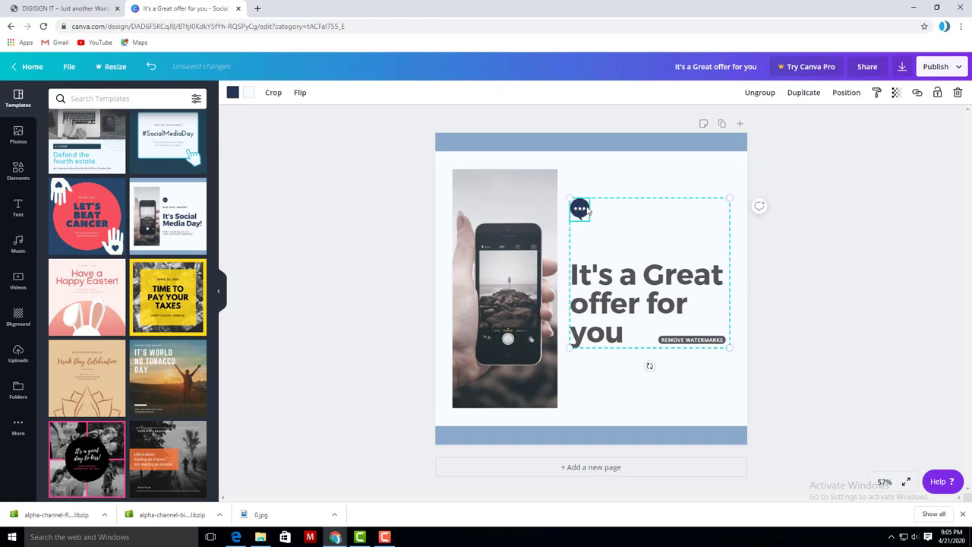
left_click(858, 282)
left_click_drag(642, 285, 644, 272)
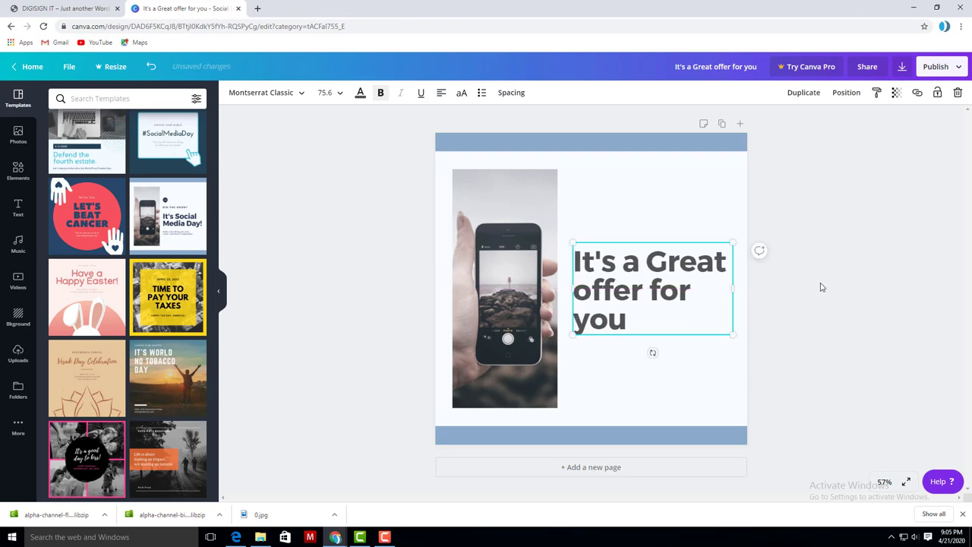
left_click(926, 287)
mouse_move(87, 216)
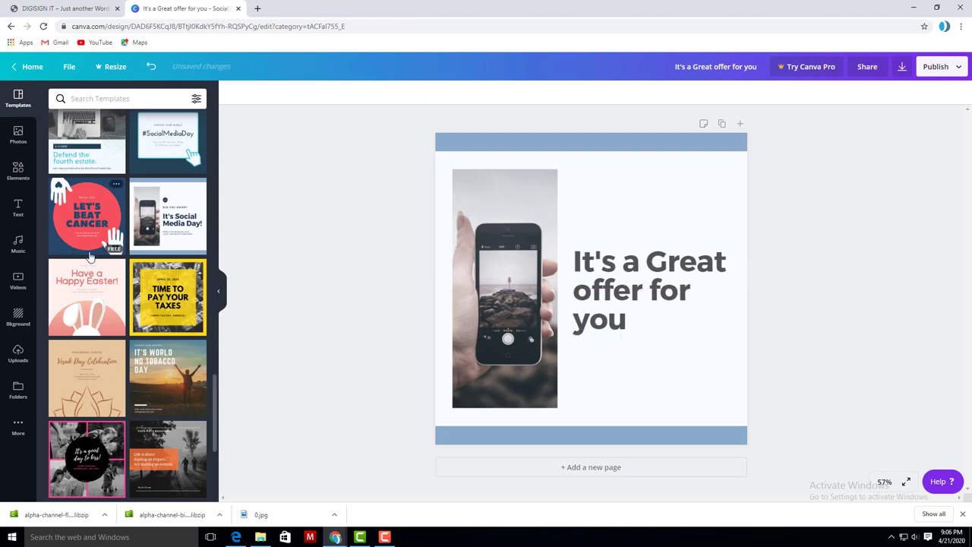
Place a gradient line from Elements on the page and widen it into a bar
left_click(17, 163)
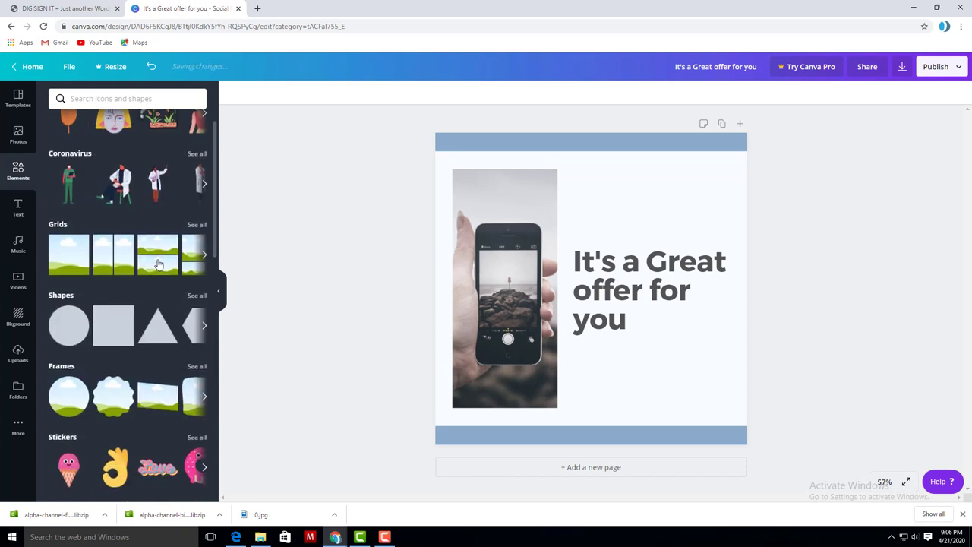
scroll(161, 259, "down", 2)
scroll(163, 263, "down", 1)
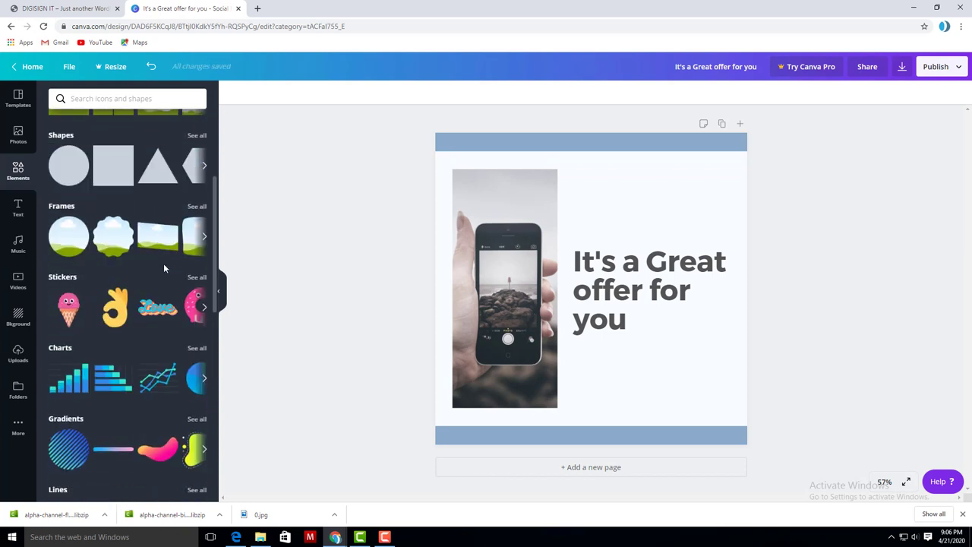
scroll(171, 269, "down", 1)
mouse_move(113, 449)
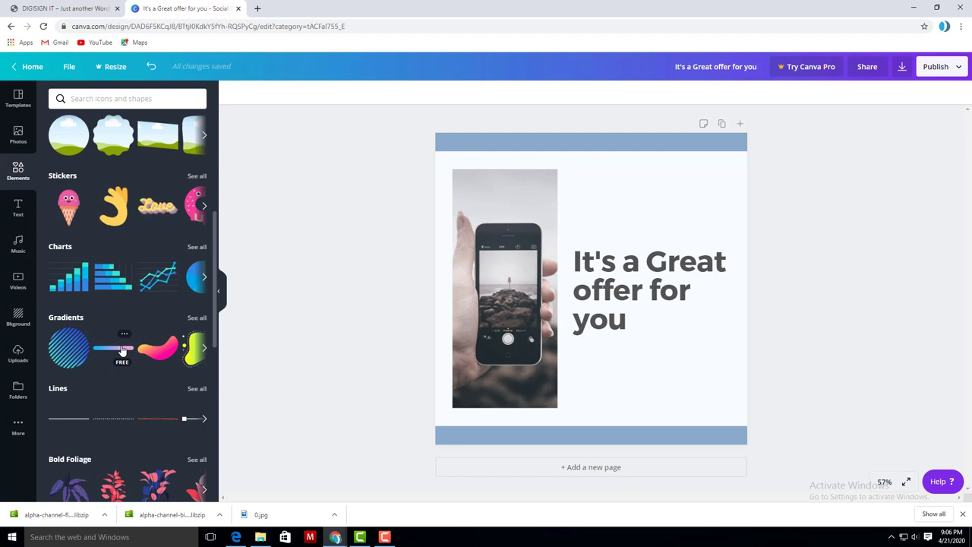
mouse_move(122, 351)
left_mouse_down()
mouse_move(613, 237)
mouse_move(568, 225)
left_mouse_up()
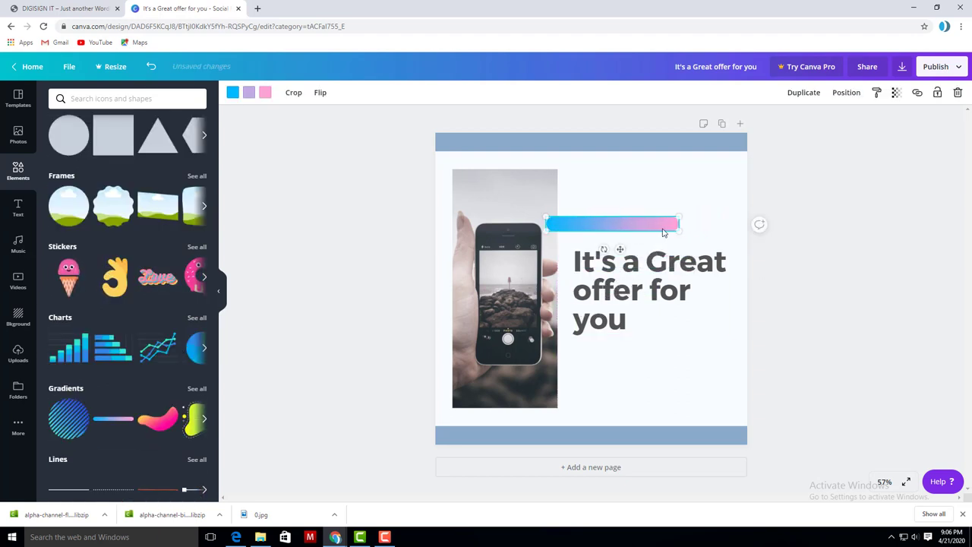
left_click_drag(680, 229, 784, 242)
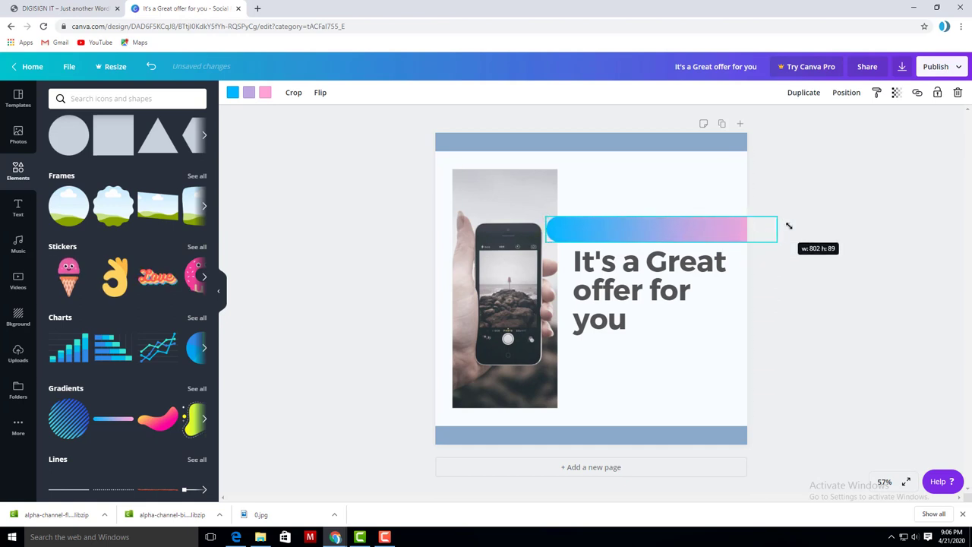
left_click(669, 252)
left_click_drag(666, 233, 666, 210)
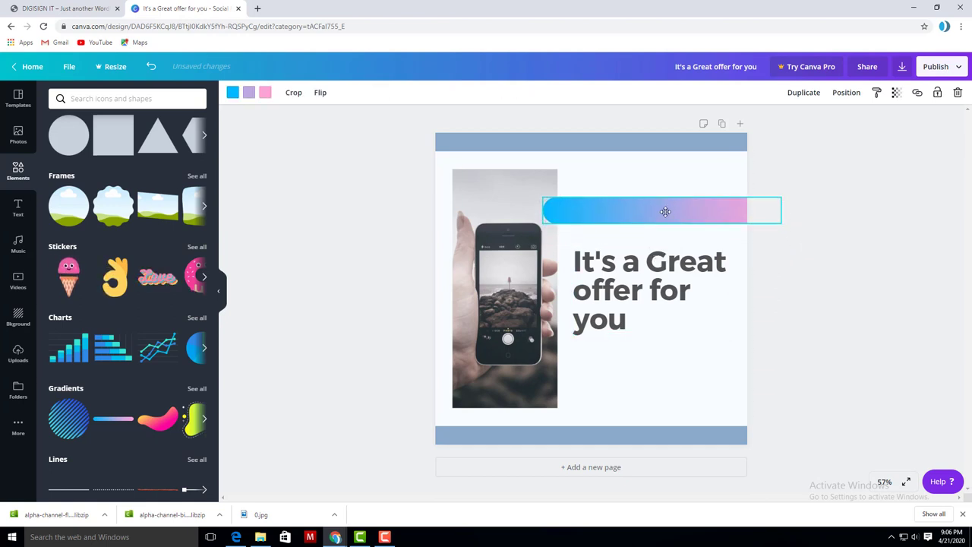
Align the gradient bar to the page top and send it one layer backward
left_click(846, 93)
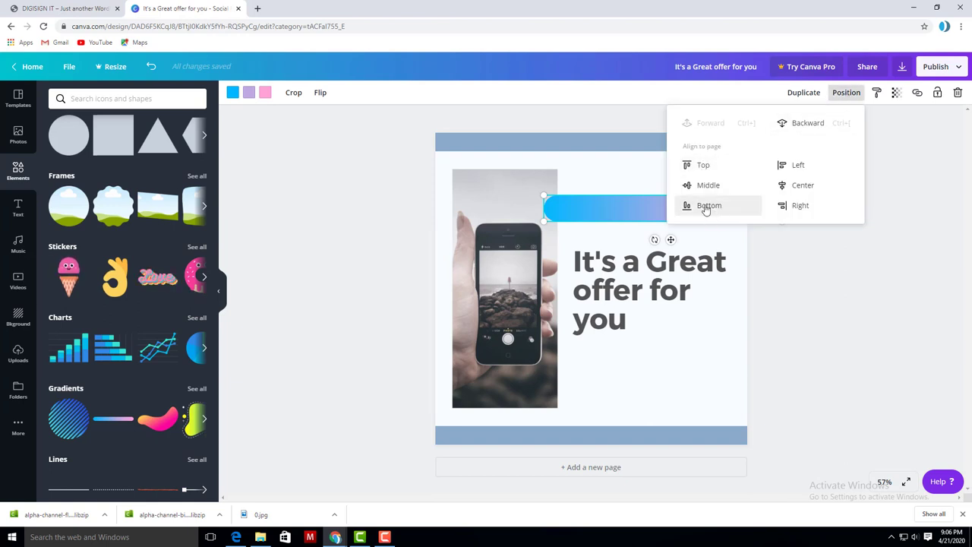
left_click(703, 166)
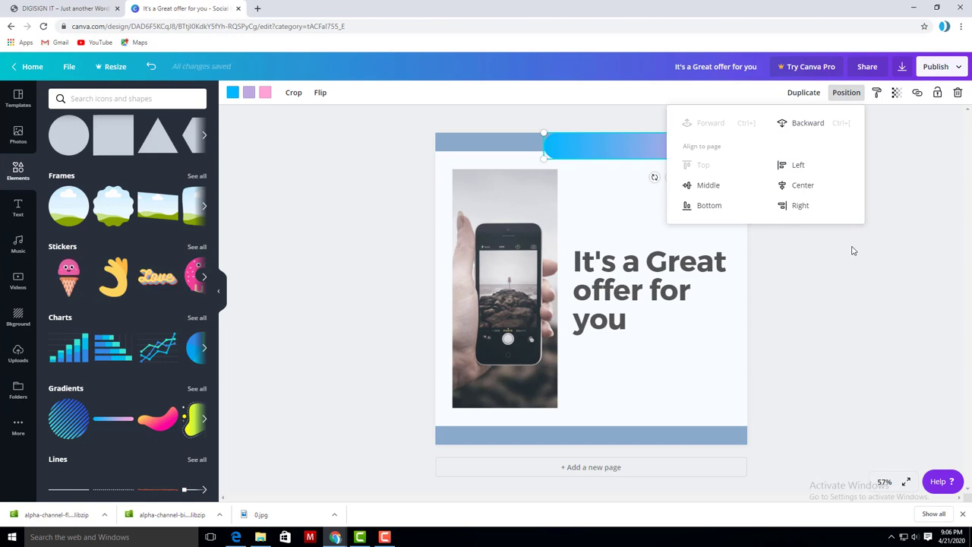
left_click(804, 123)
left_click(864, 260)
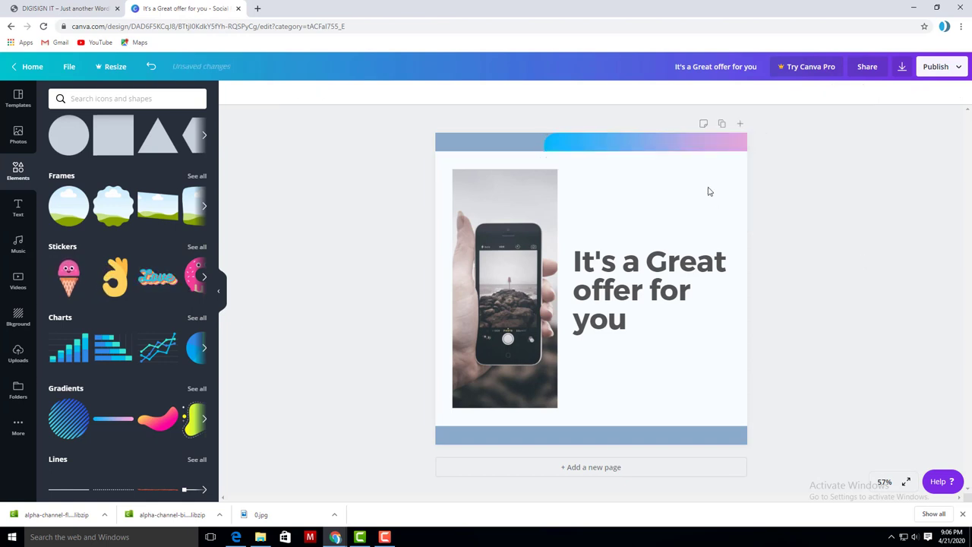
Stretch the gradient bar to span the whole top edge of the page
left_click(676, 150)
mouse_move(544, 158)
left_mouse_down()
mouse_move(412, 159)
mouse_move(435, 159)
left_mouse_up()
left_click(907, 219)
left_click(705, 150)
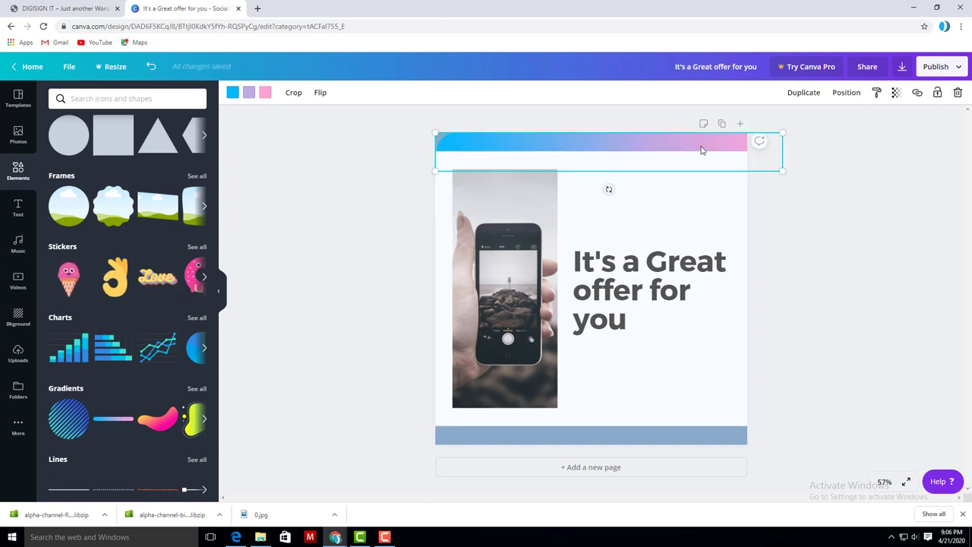
left_click_drag(435, 171, 412, 180)
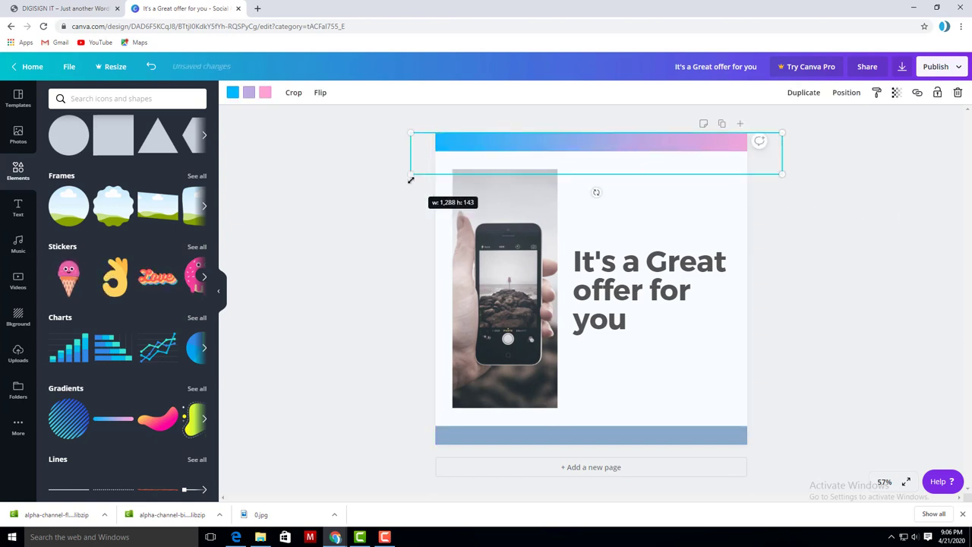
left_click(843, 232)
left_click(668, 151)
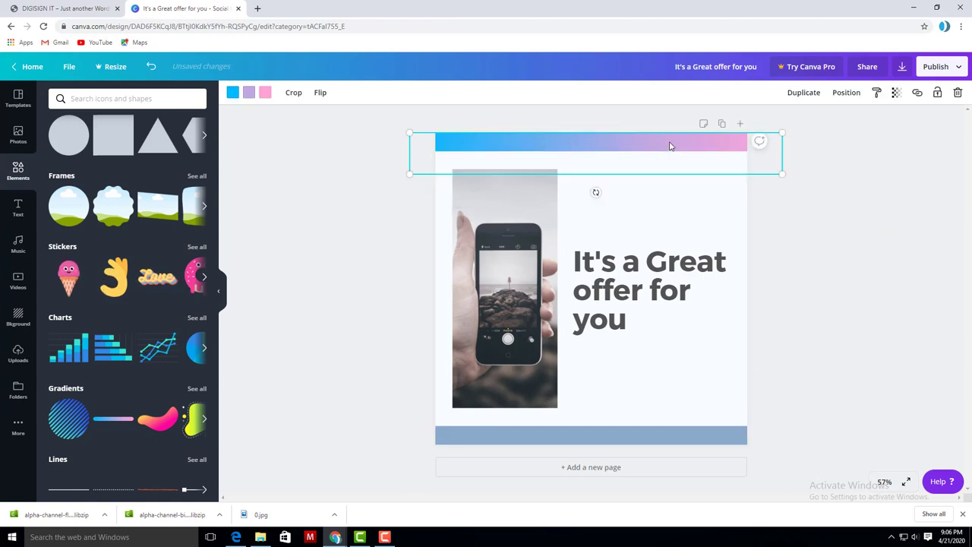
left_click_drag(670, 145, 679, 442)
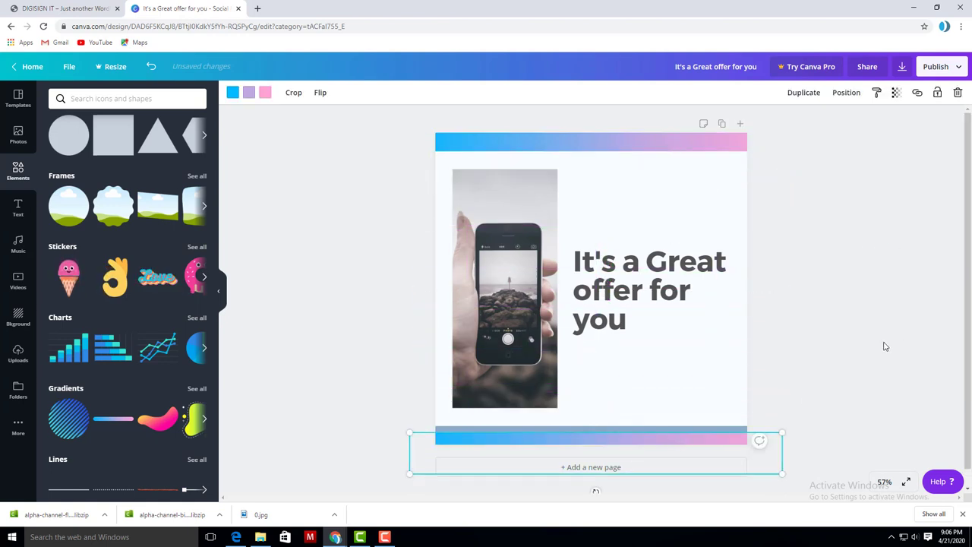
key("Up")
key("Up")
key("Up")
key("Up")
key("Up")
key("Up")
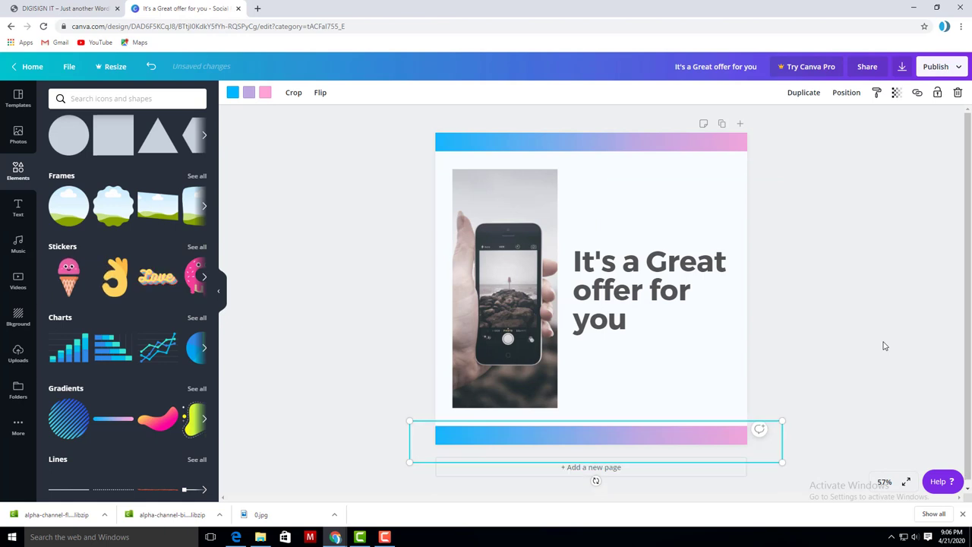
key("Up")
key("Up")
key("Up")
key("Up")
key("Up")
key("Up")
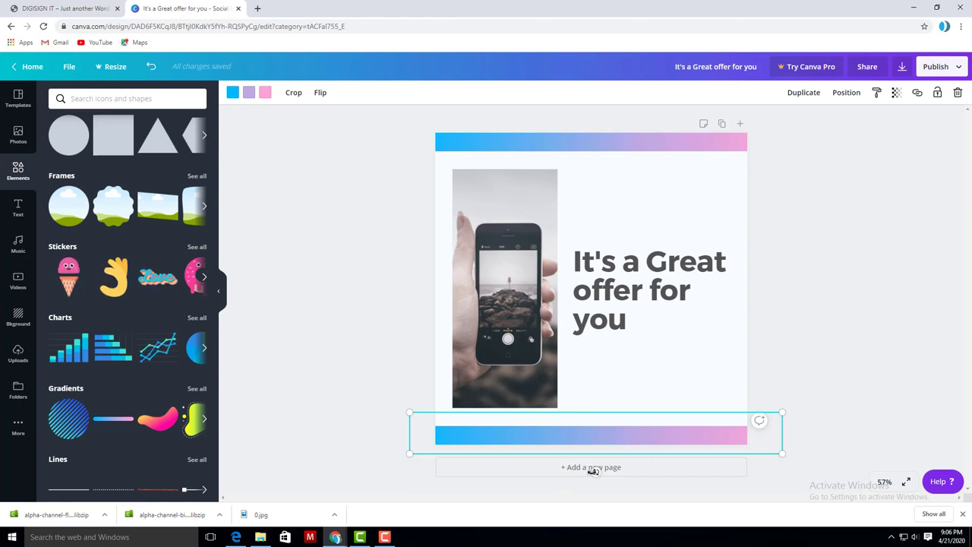
mouse_move(603, 472)
left_mouse_down()
mouse_move(678, 468)
mouse_move(596, 461)
mouse_move(560, 478)
left_mouse_up()
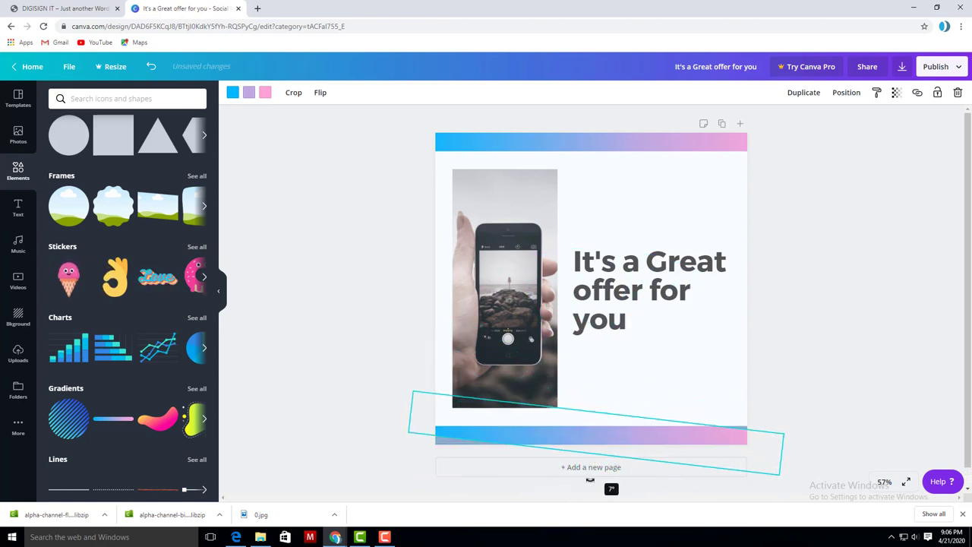
left_click_drag(560, 477, 593, 477)
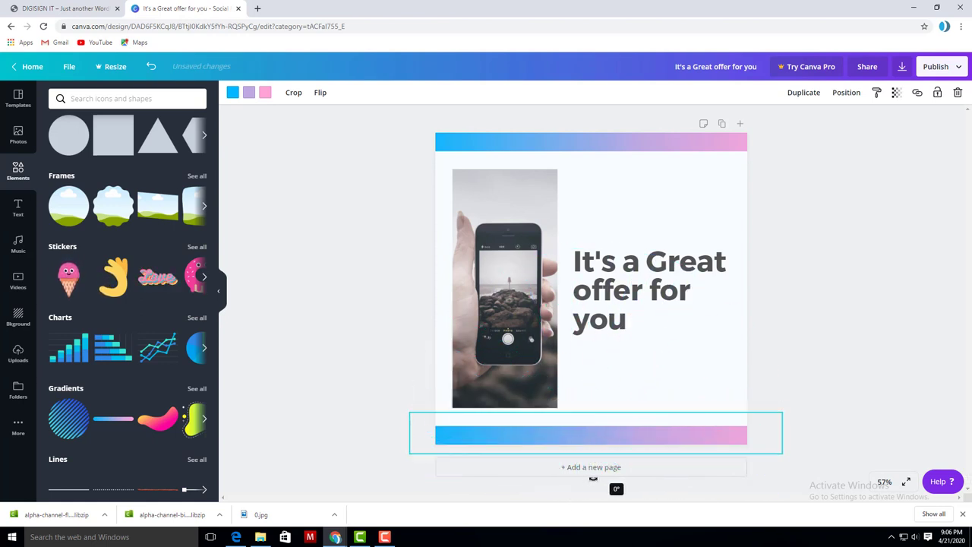
left_click(789, 379)
left_click(694, 438)
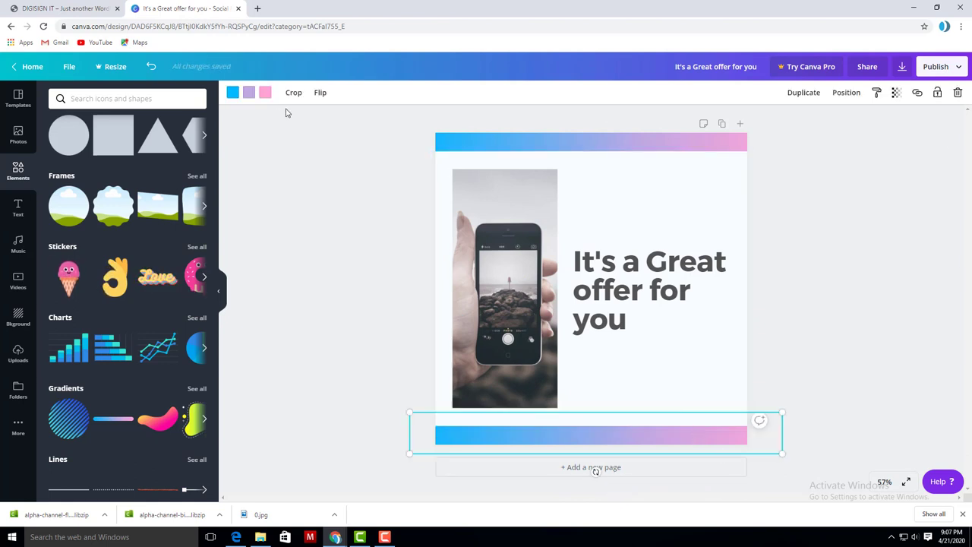
double_click(721, 439)
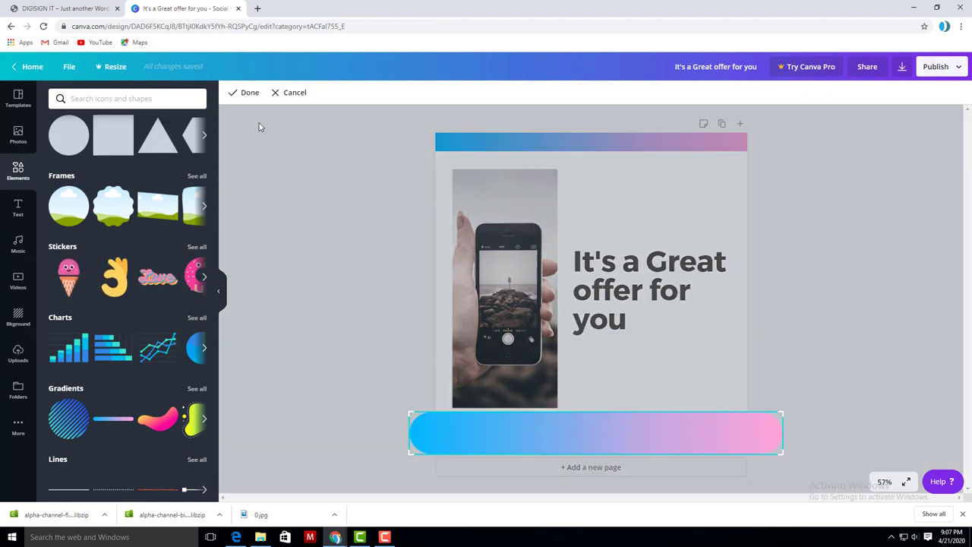
left_click(250, 93)
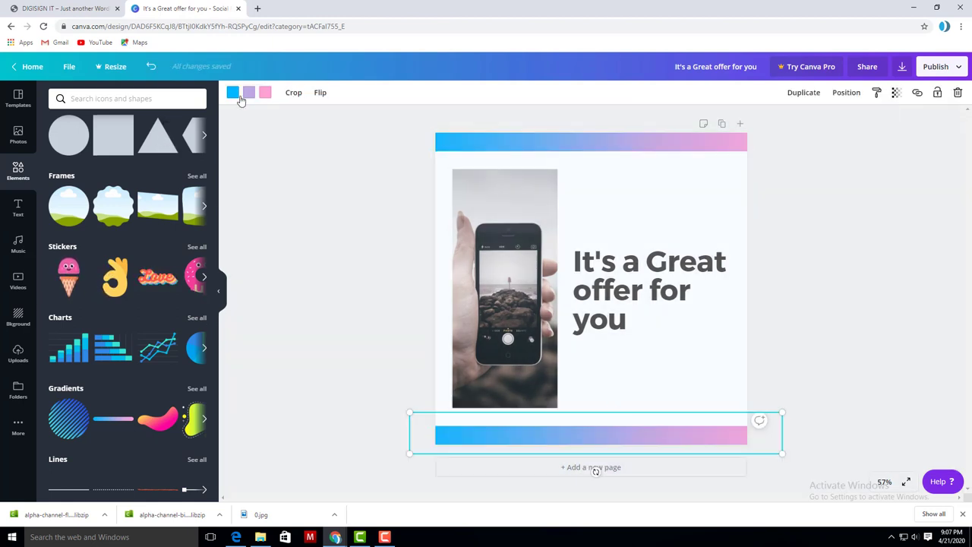
Swap the bottom bar's pink end for light blue and its left end for purple
double_click(696, 443)
key("Return")
left_click(263, 91)
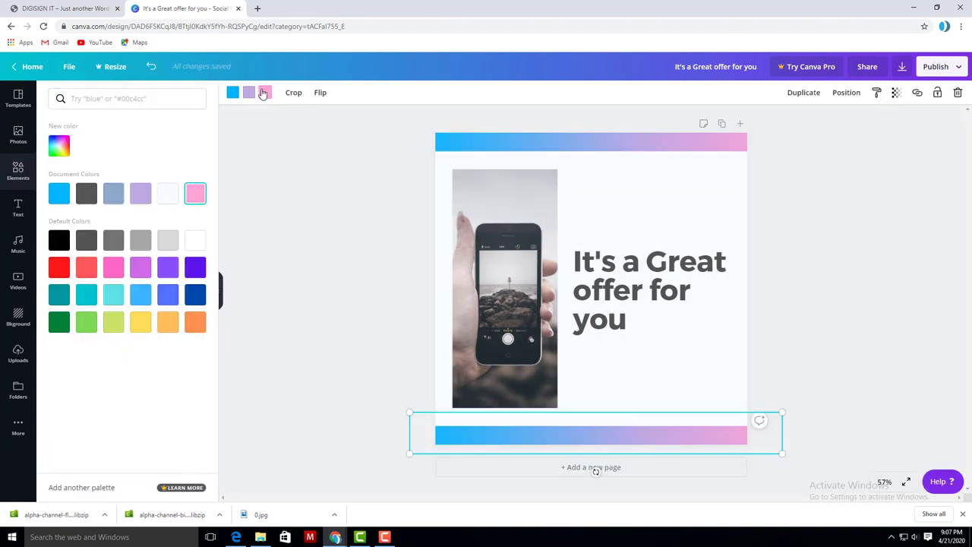
left_click(140, 302)
key("Escape")
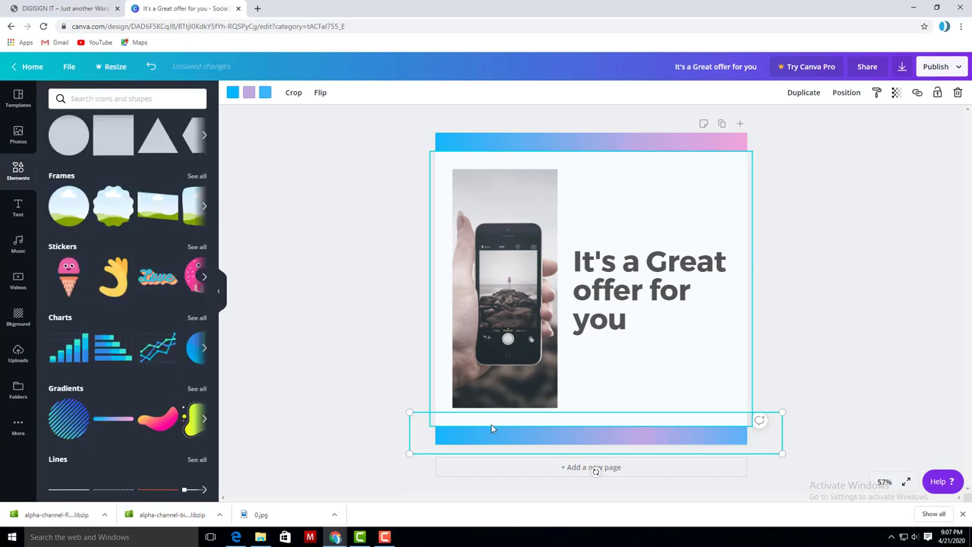
left_click(233, 93)
left_click(139, 303)
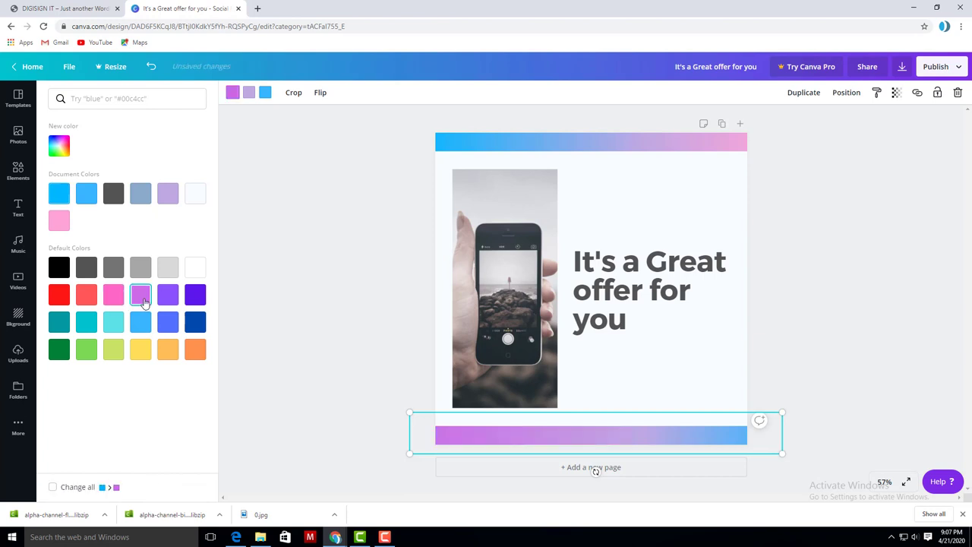
key("Escape")
left_click(855, 328)
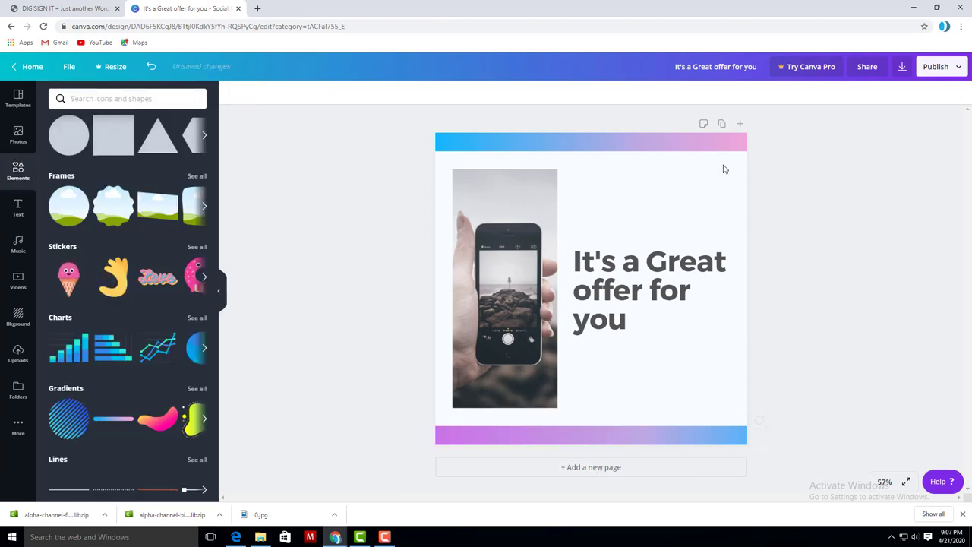
left_click(642, 207)
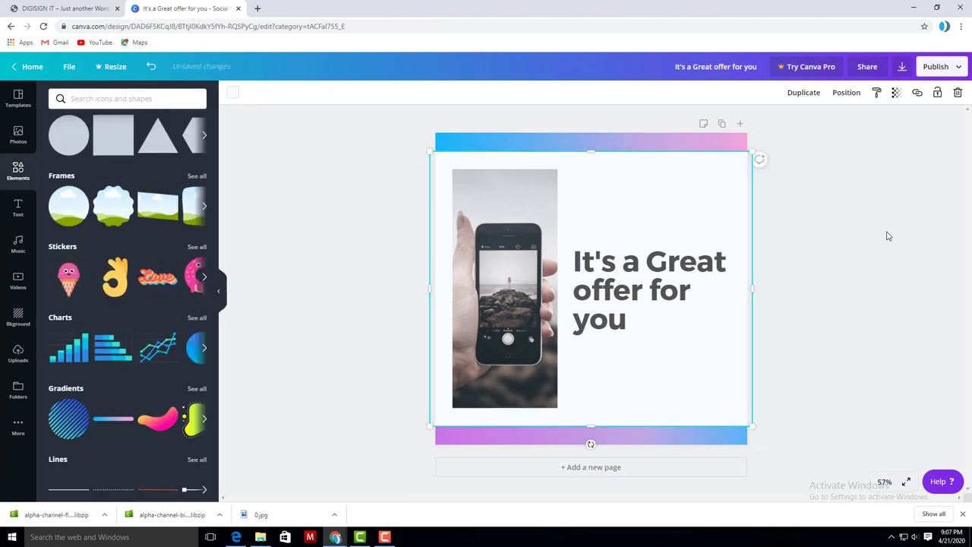
scroll(163, 353, "down", 3)
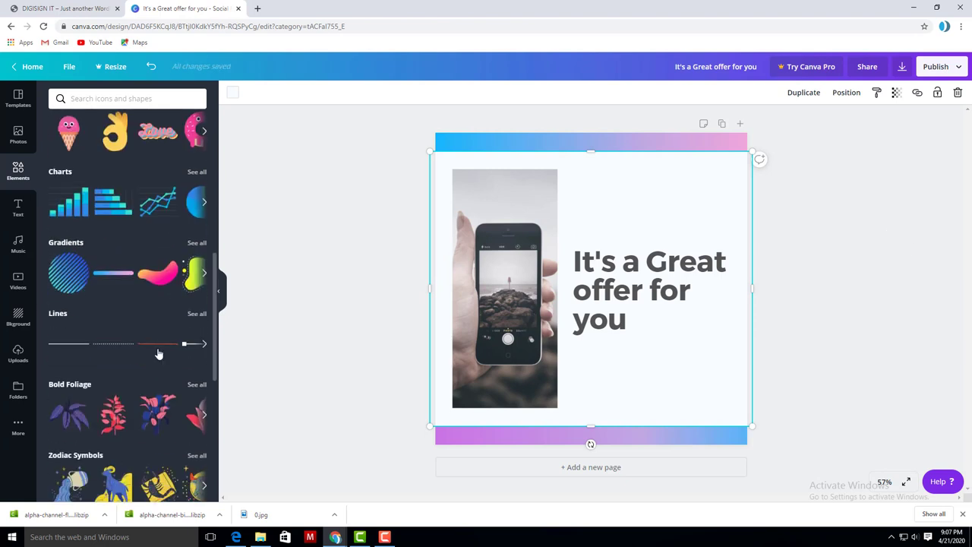
scroll(122, 261, "up", 1)
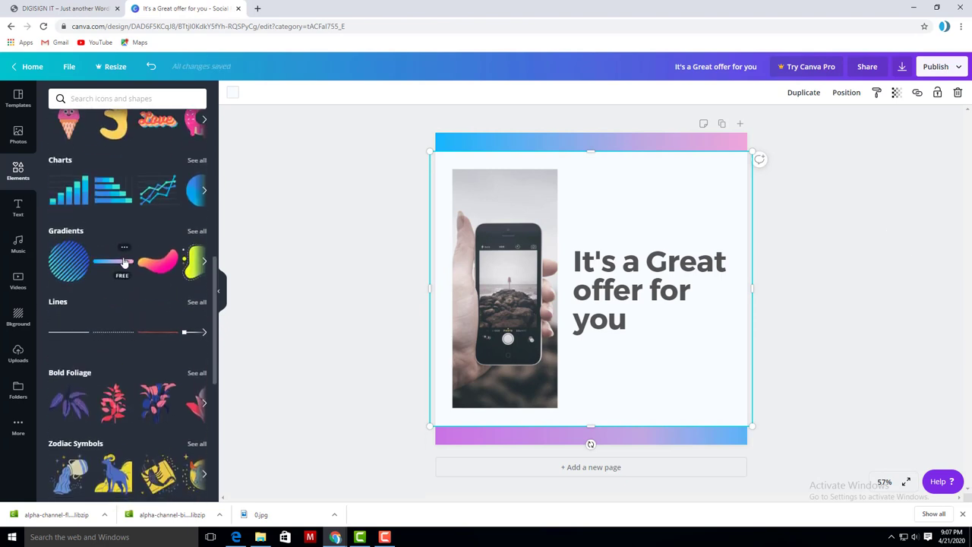
scroll(123, 270, "down", 1)
scroll(123, 277, "down", 1)
scroll(123, 277, "down", 2)
scroll(123, 277, "down", 1)
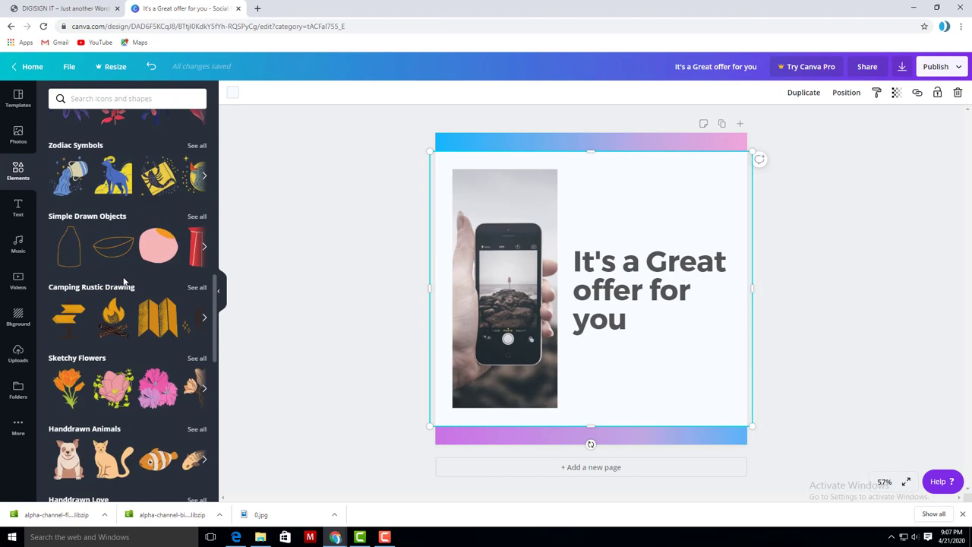
scroll(124, 277, "down", 3)
scroll(124, 279, "down", 1)
scroll(133, 285, "down", 2)
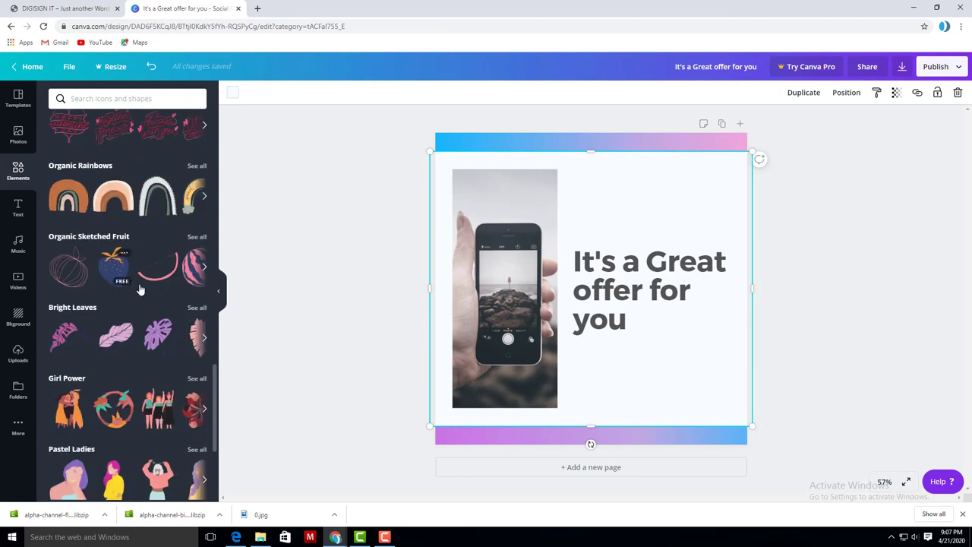
scroll(156, 290, "down", 2)
scroll(155, 291, "up", 2)
scroll(155, 291, "up", 4)
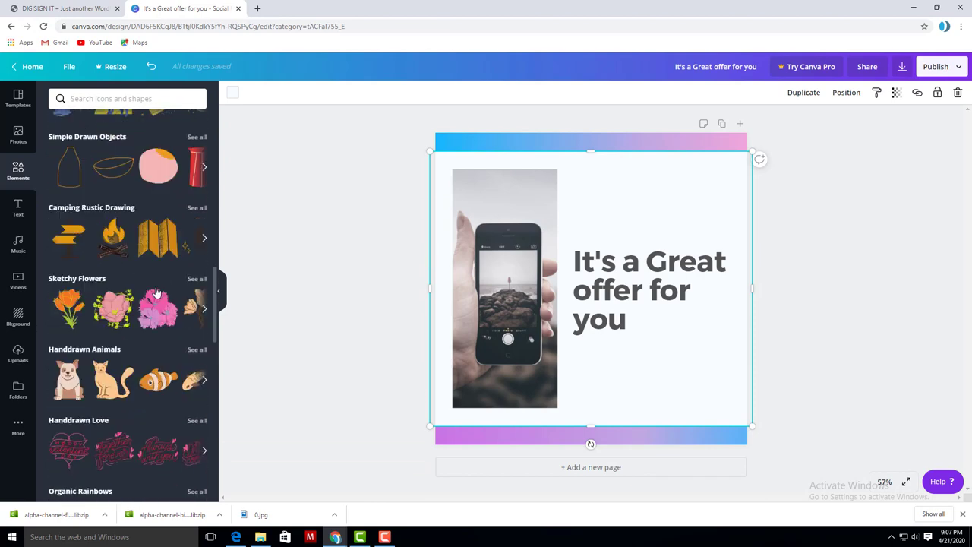
scroll(156, 291, "up", 2)
scroll(156, 291, "up", 4)
scroll(158, 293, "up", 2)
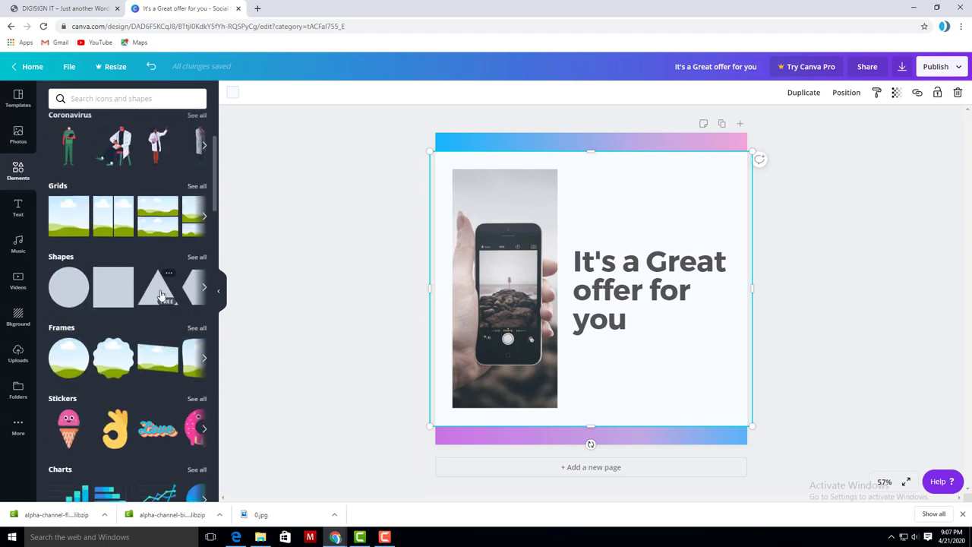
scroll(162, 299, "down", 2)
scroll(162, 298, "down", 1)
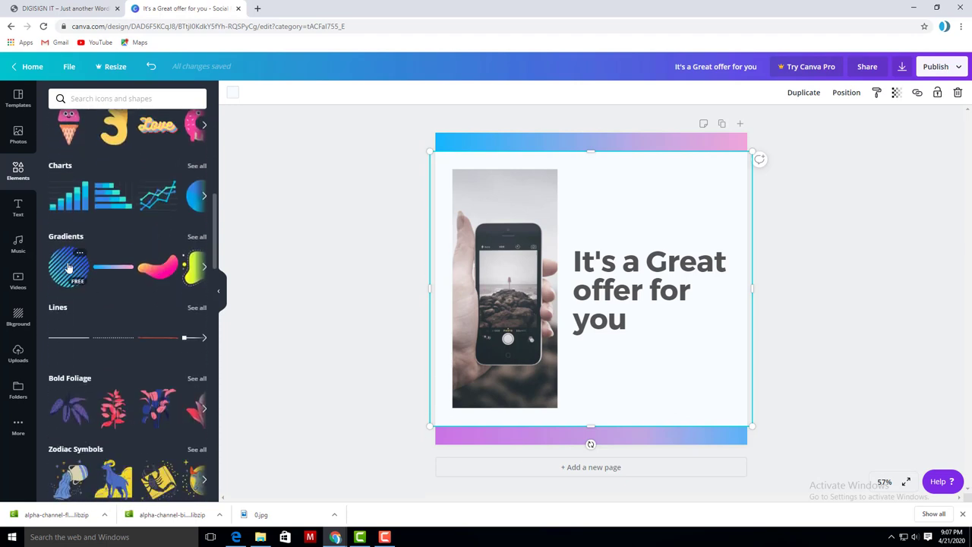
Add a striped blue gradient circle in front of the white panel, small at the lower-right edge
left_click(69, 268)
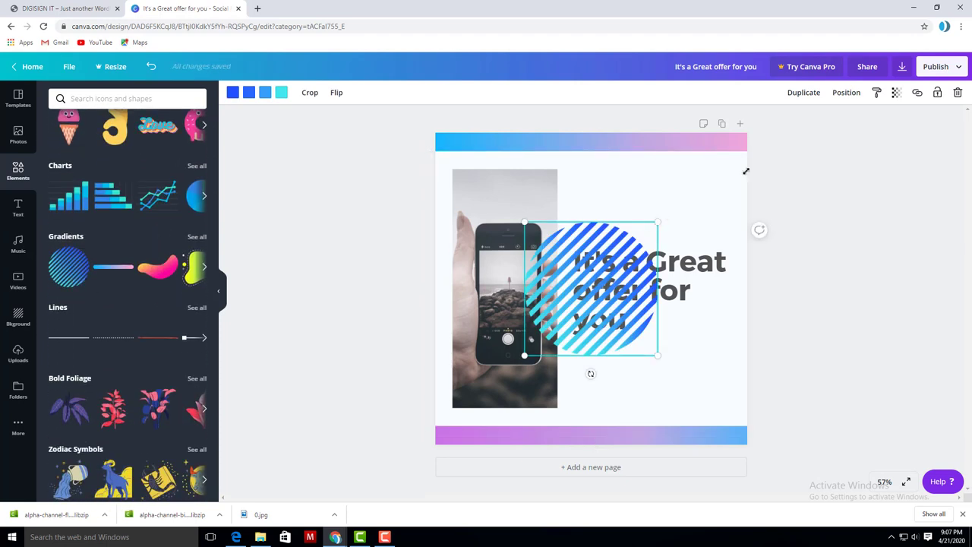
left_click_drag(746, 171, 873, 106)
mouse_move(662, 244)
left_mouse_down()
mouse_move(741, 203)
mouse_move(773, 432)
mouse_move(796, 482)
left_mouse_up()
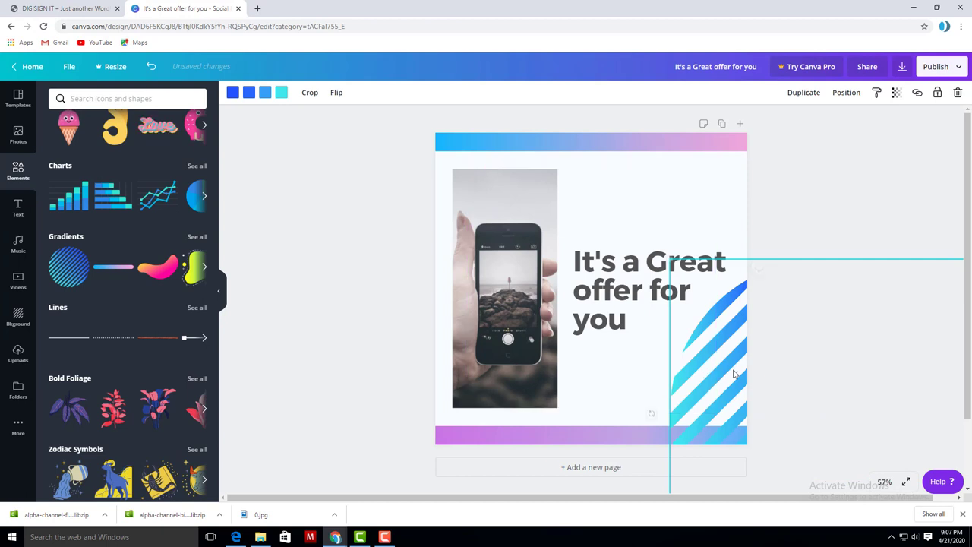
left_click(855, 91)
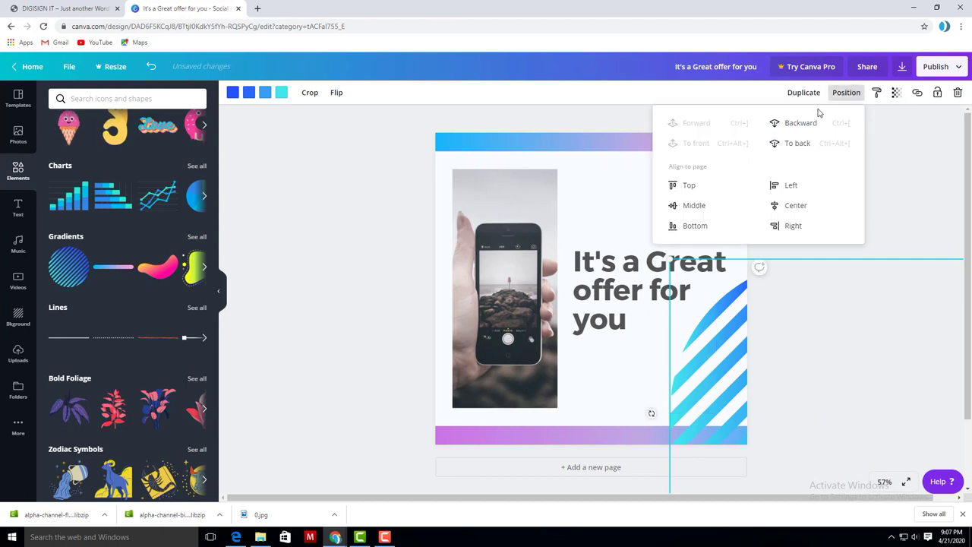
left_click(799, 125)
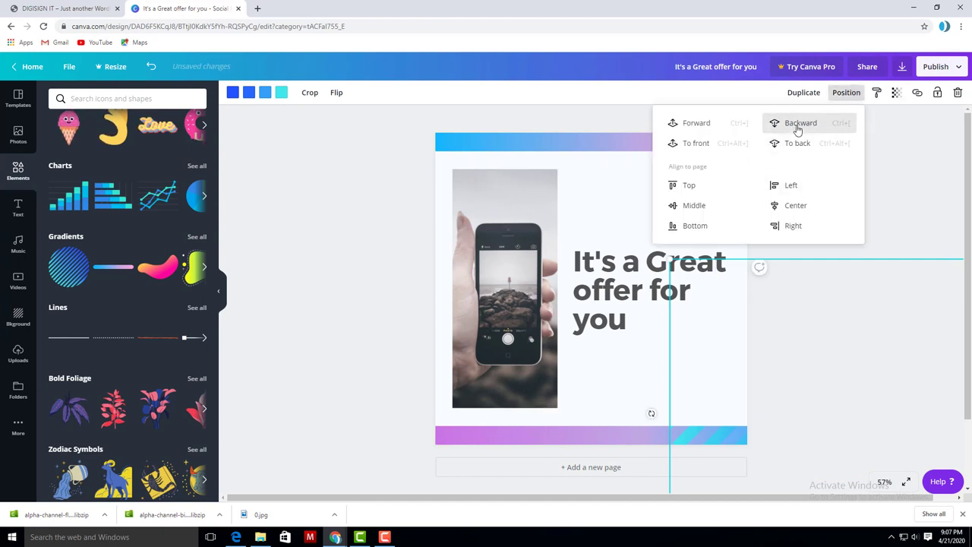
left_click(799, 144)
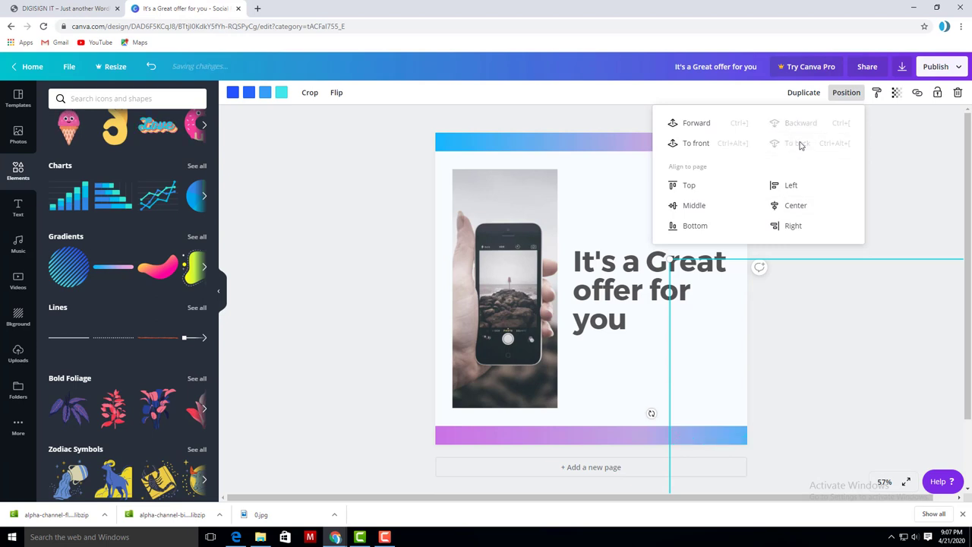
left_click(700, 125)
left_click(700, 125)
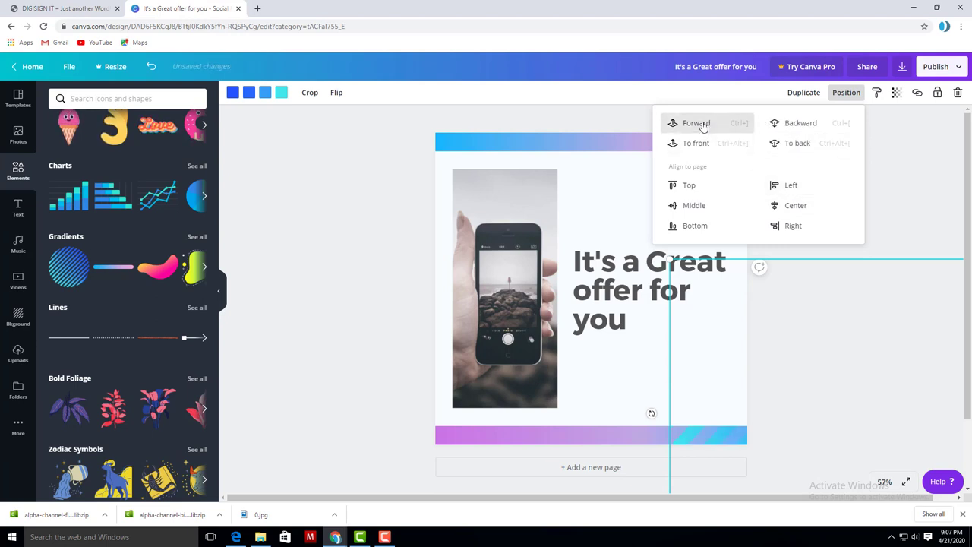
left_click(782, 409)
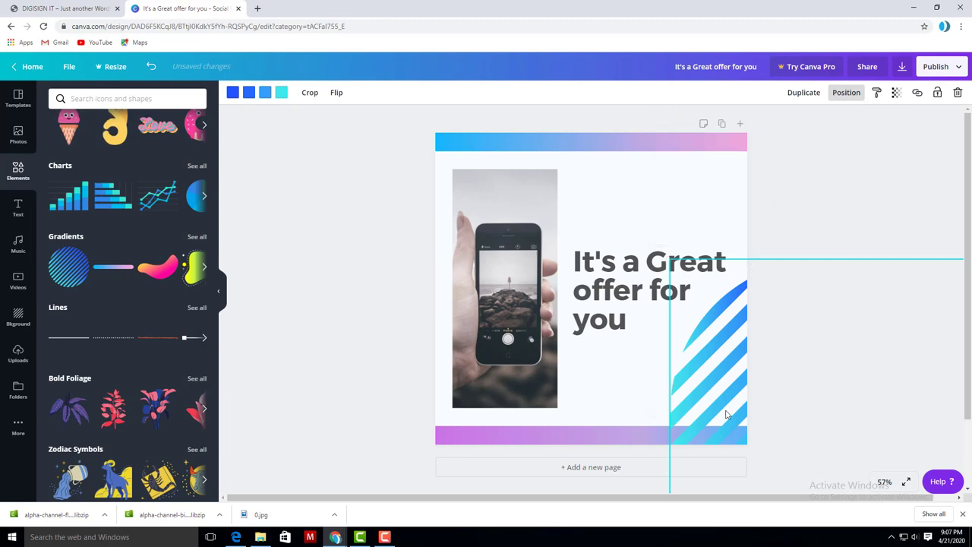
mouse_move(714, 388)
left_mouse_down()
mouse_move(498, 266)
mouse_move(412, 245)
left_mouse_up()
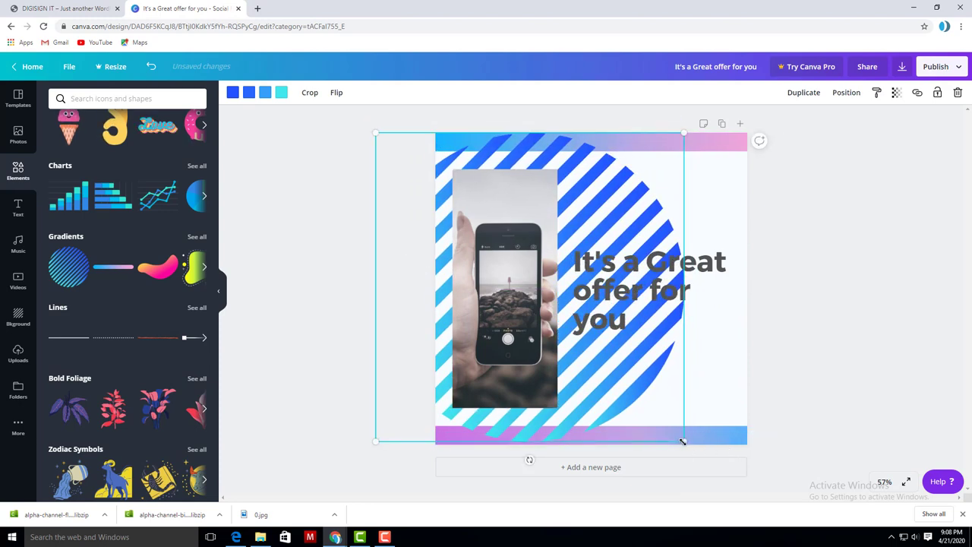
mouse_move(656, 425)
left_mouse_down()
mouse_move(570, 341)
mouse_move(784, 287)
mouse_move(785, 274)
mouse_move(795, 405)
mouse_move(794, 388)
left_mouse_up()
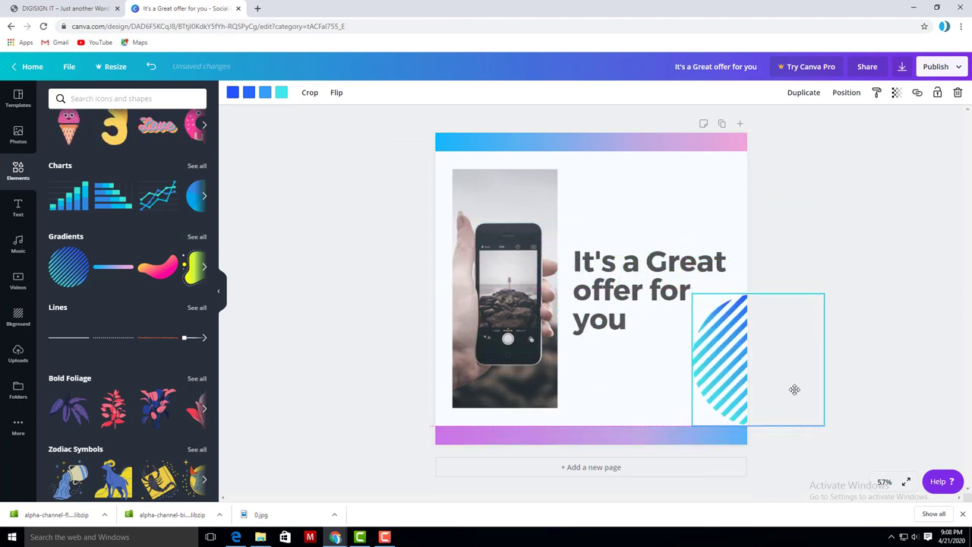
left_click(910, 392)
Move the headline higher on the page
left_click(650, 303)
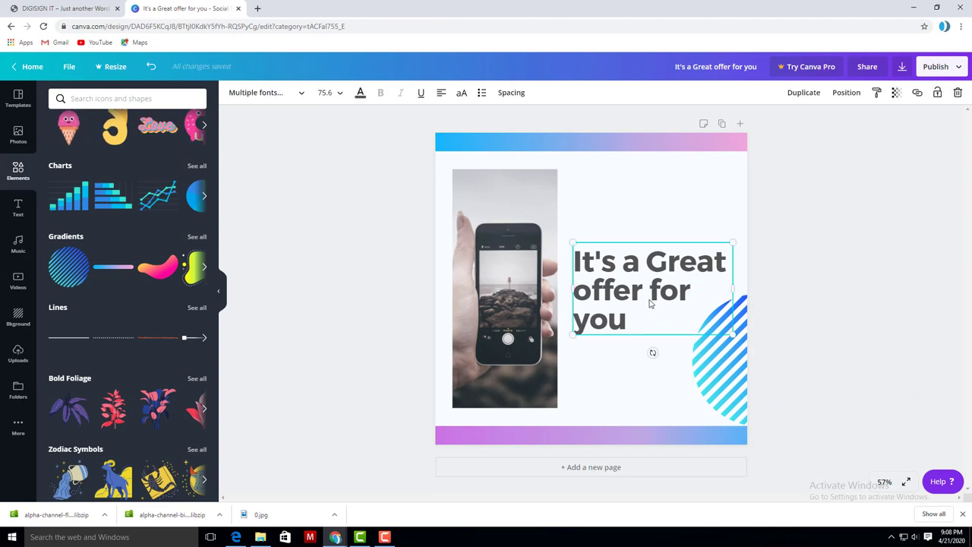
left_click_drag(653, 263, 656, 208)
left_click(873, 342)
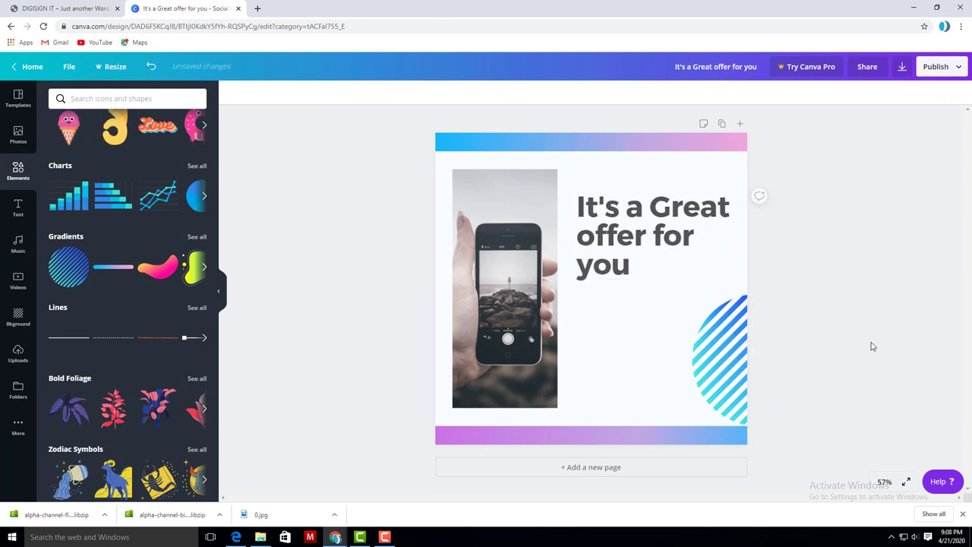
left_click(19, 206)
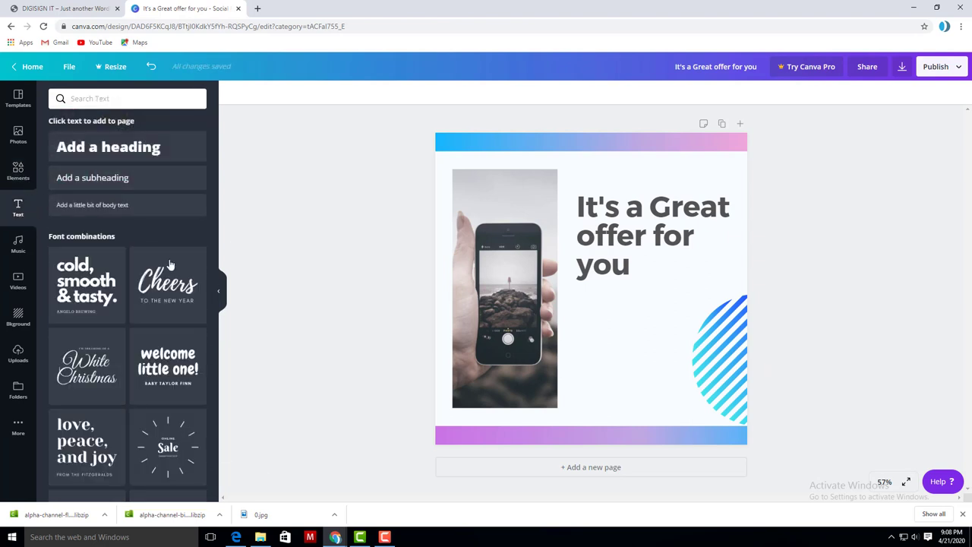
Add the 'Now that your eyes are open' quote combination below the headline and shrink it
scroll(194, 400, "down", 2)
scroll(195, 401, "down", 3)
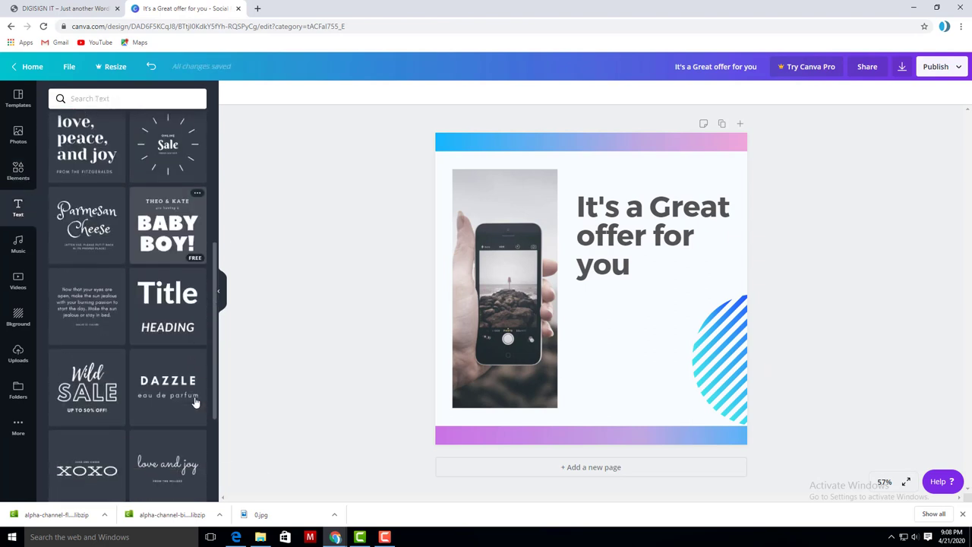
left_click(82, 305)
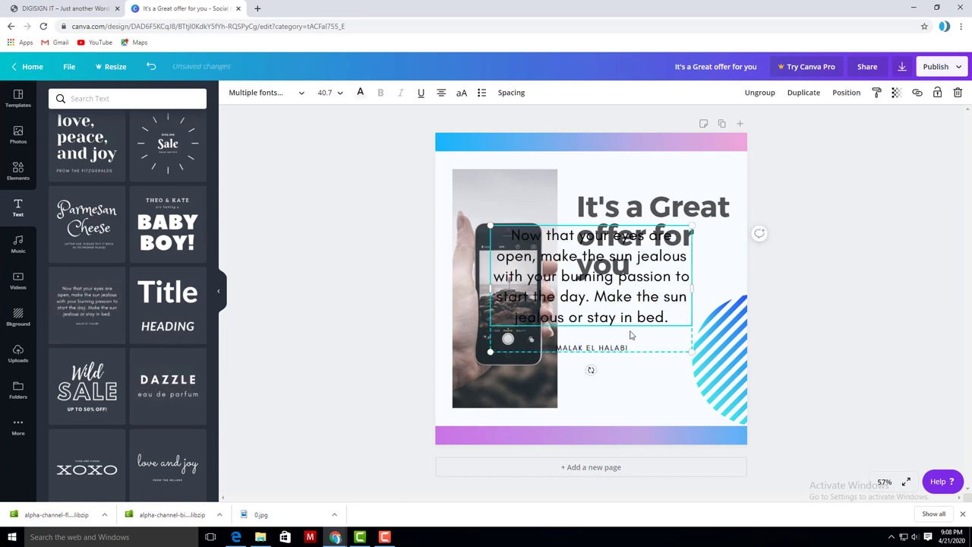
left_click_drag(600, 300, 680, 365)
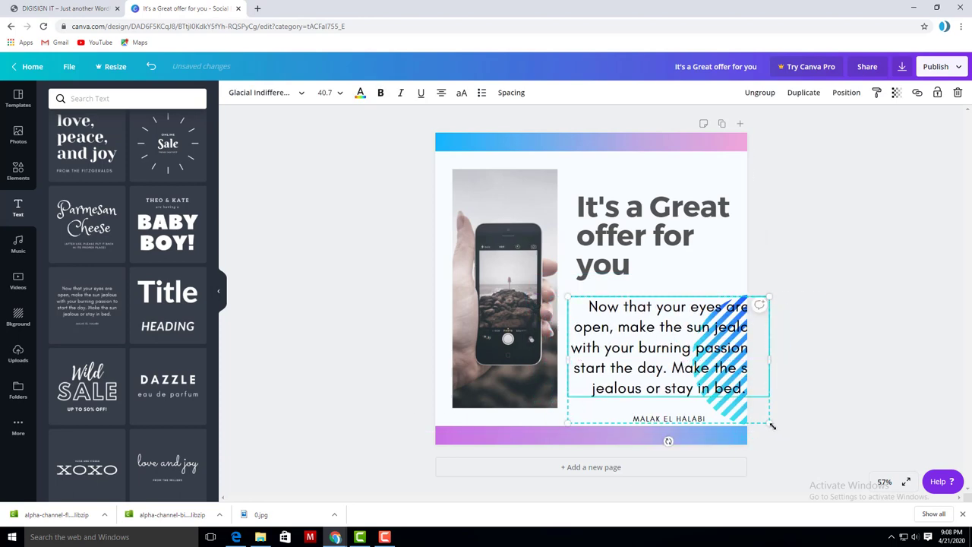
left_click_drag(771, 426, 666, 405)
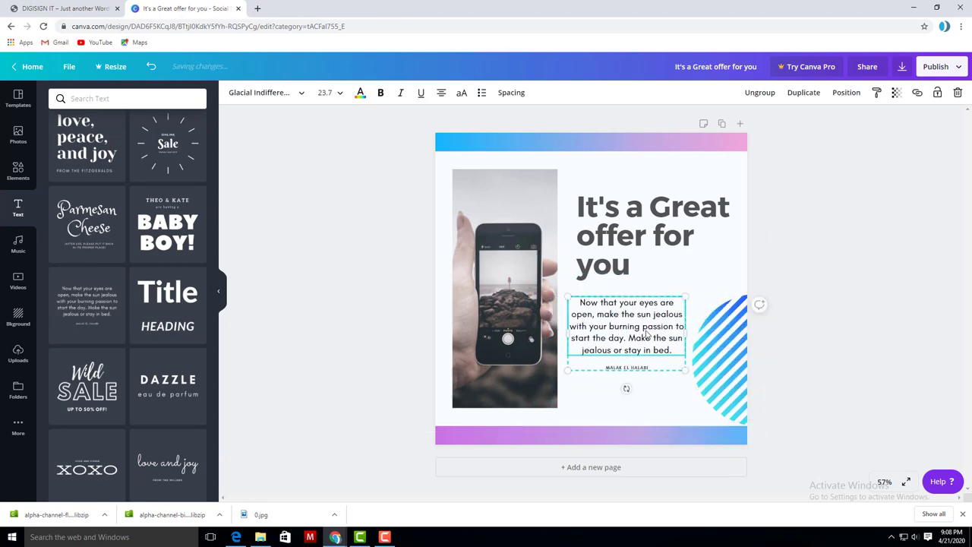
left_click_drag(646, 334, 644, 333)
Delete the quote's author line and move the quote down slightly
left_click(653, 371)
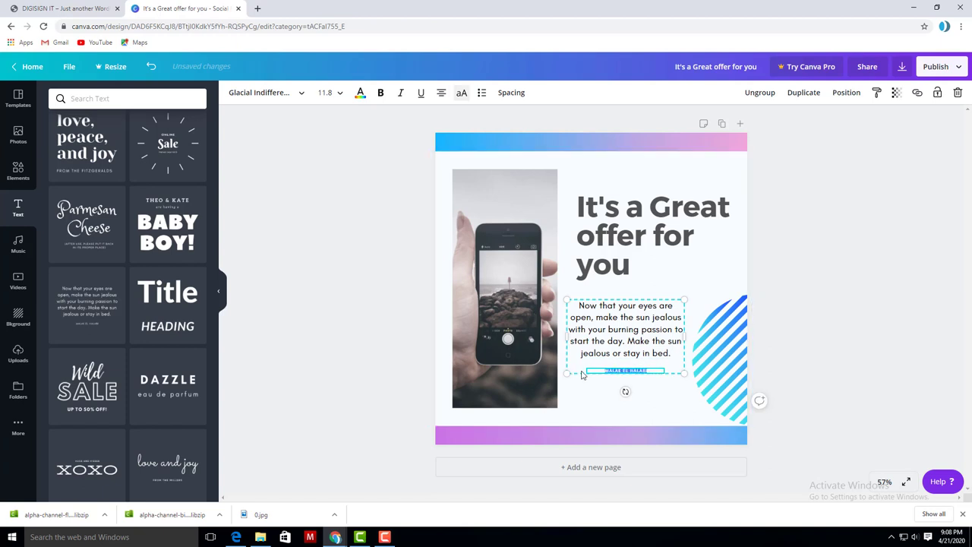
key("Delete")
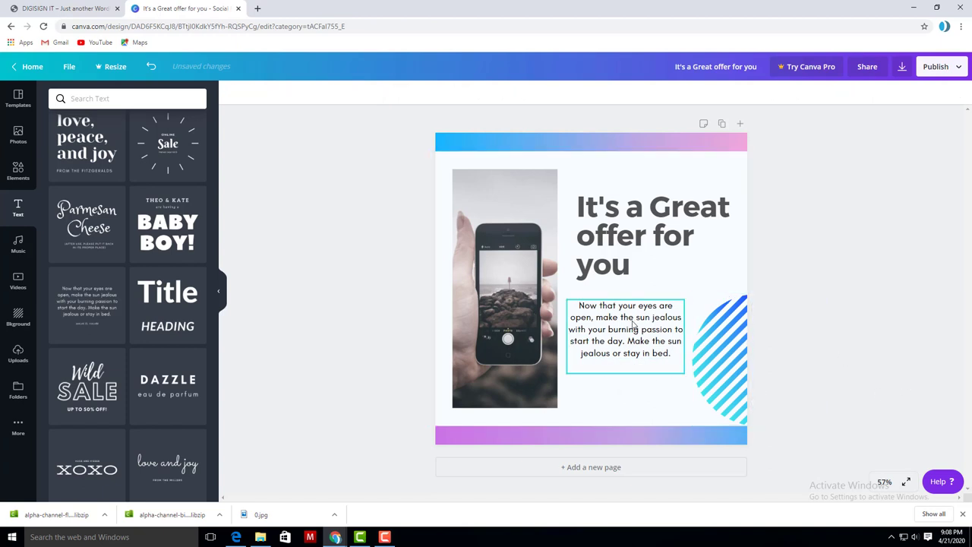
left_click_drag(632, 324, 632, 332)
left_click(796, 377)
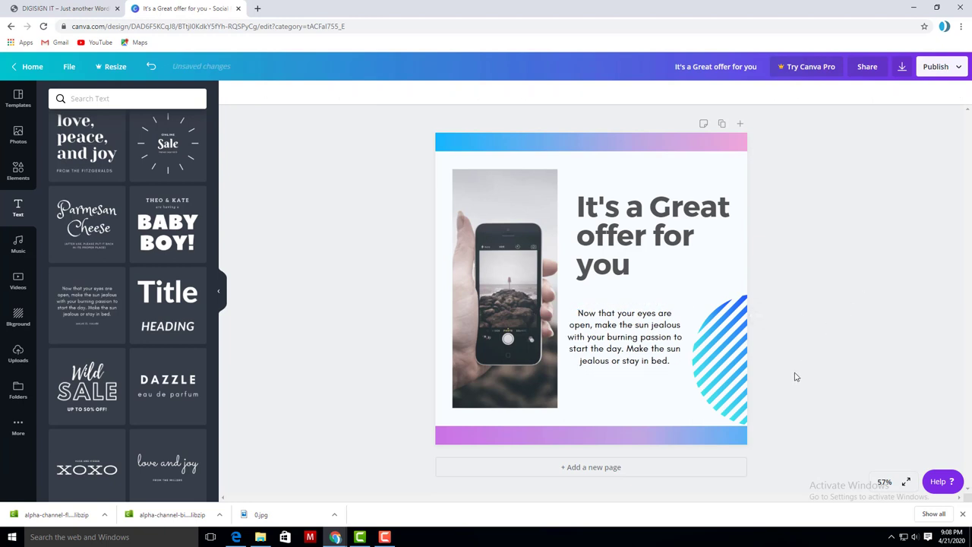
left_click(606, 353)
Nudge the headline up slightly
left_click(703, 272)
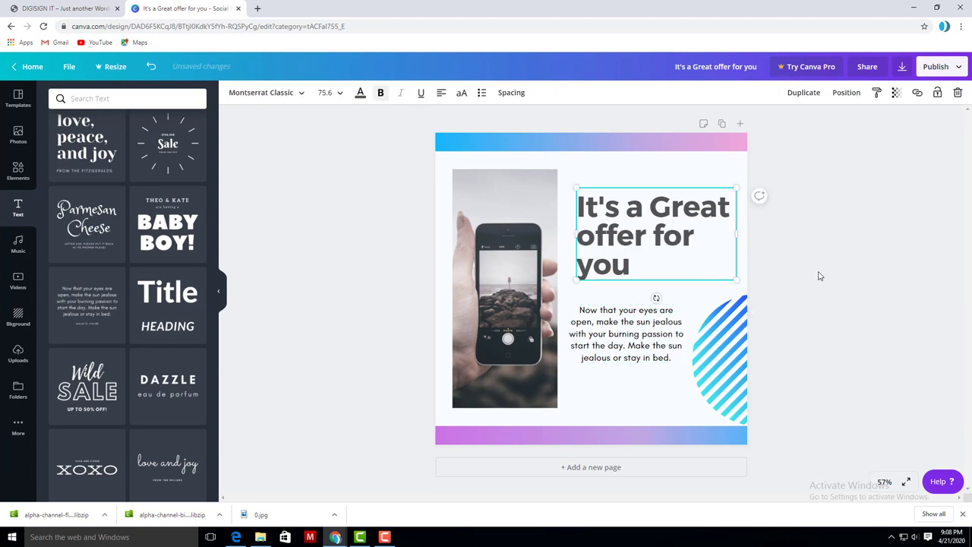
left_click_drag(661, 228, 659, 214)
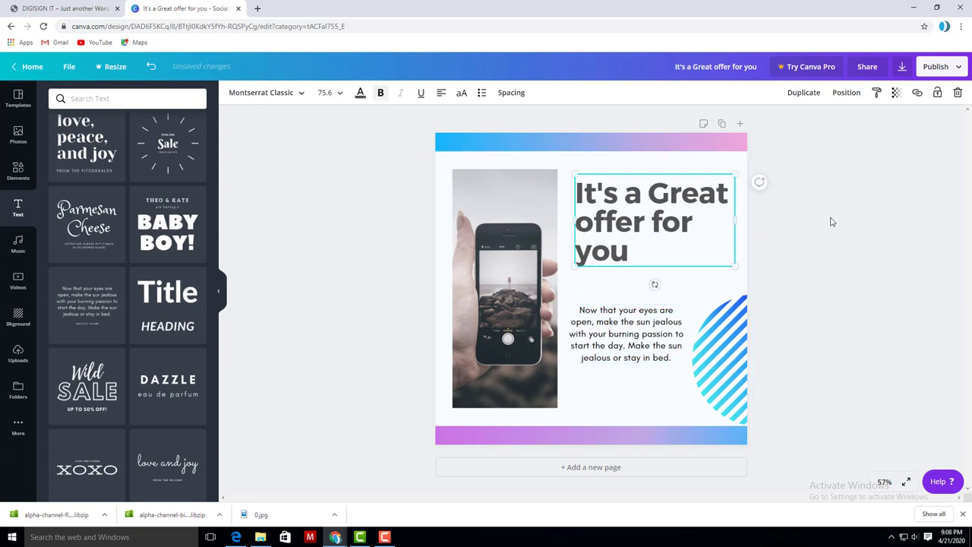
left_click(741, 211)
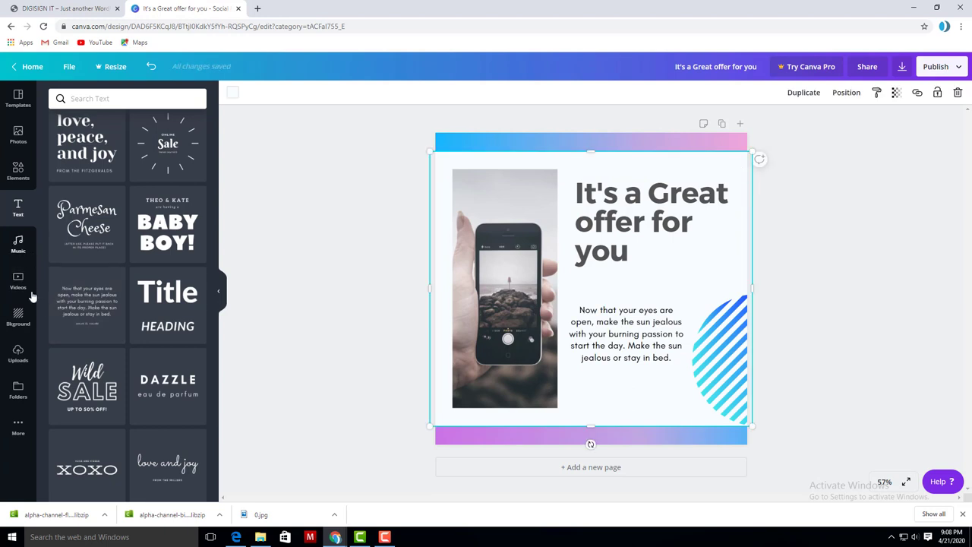
Try blue, lighter blue and a textured page background from the background choices
left_click(18, 319)
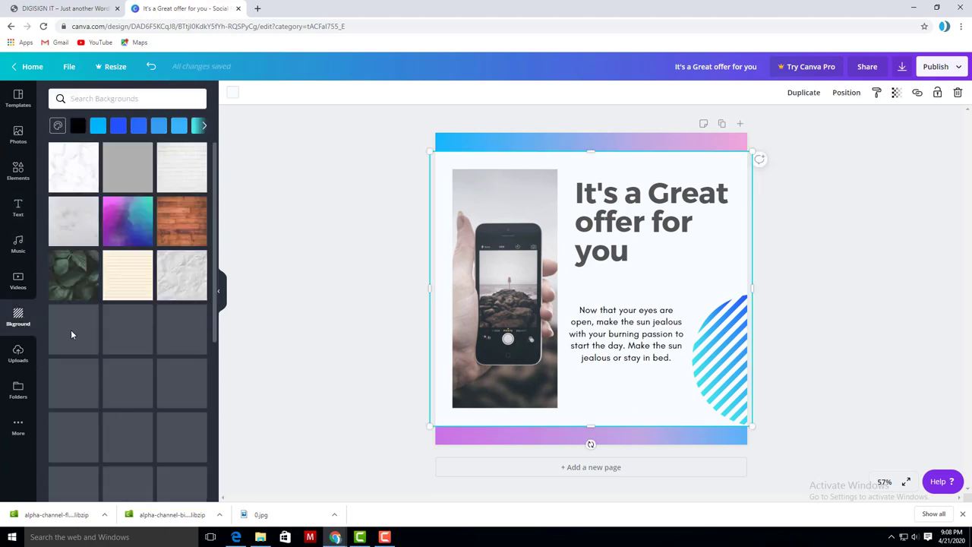
left_click(139, 127)
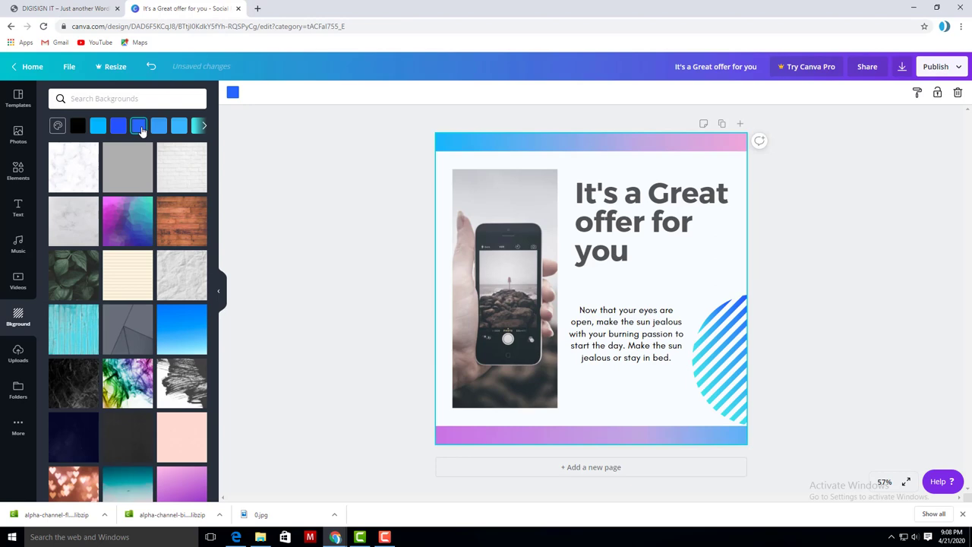
left_click(159, 127)
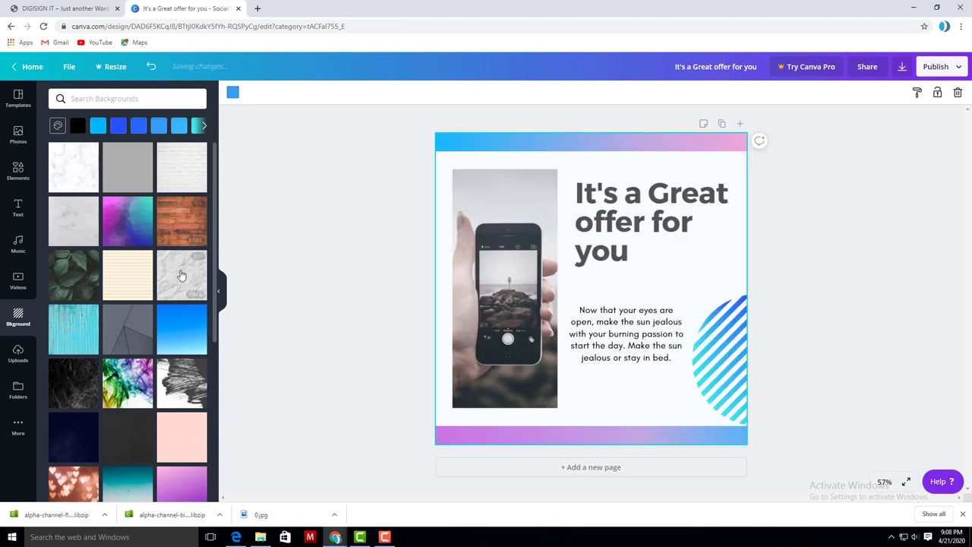
left_click(183, 338)
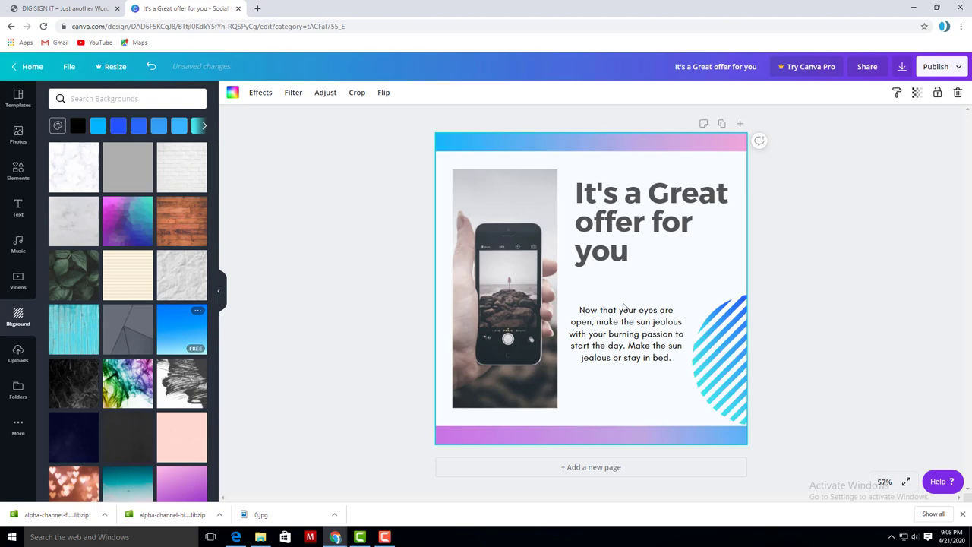
Select the headline text, then the white panel covering the page
right_click(633, 277)
left_click(704, 247)
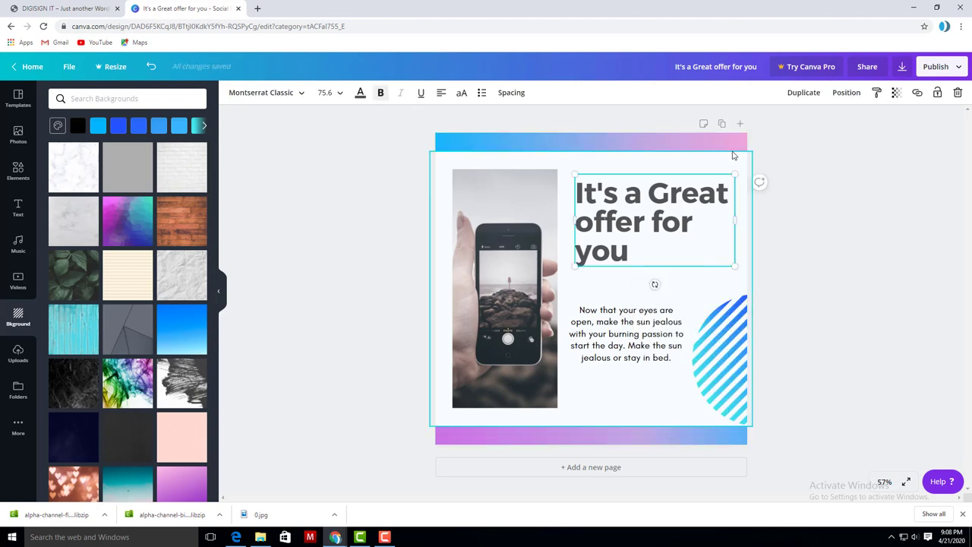
left_click(796, 165)
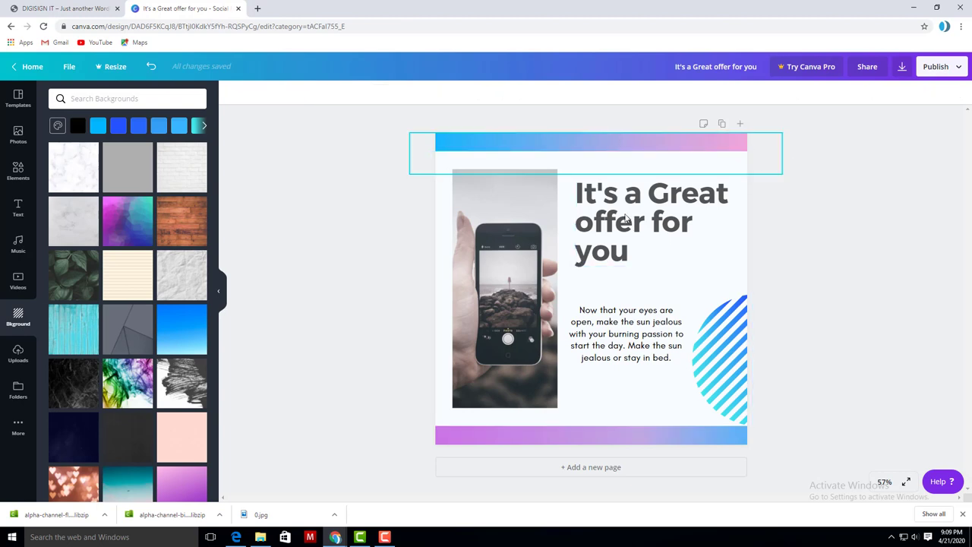
left_click(438, 323)
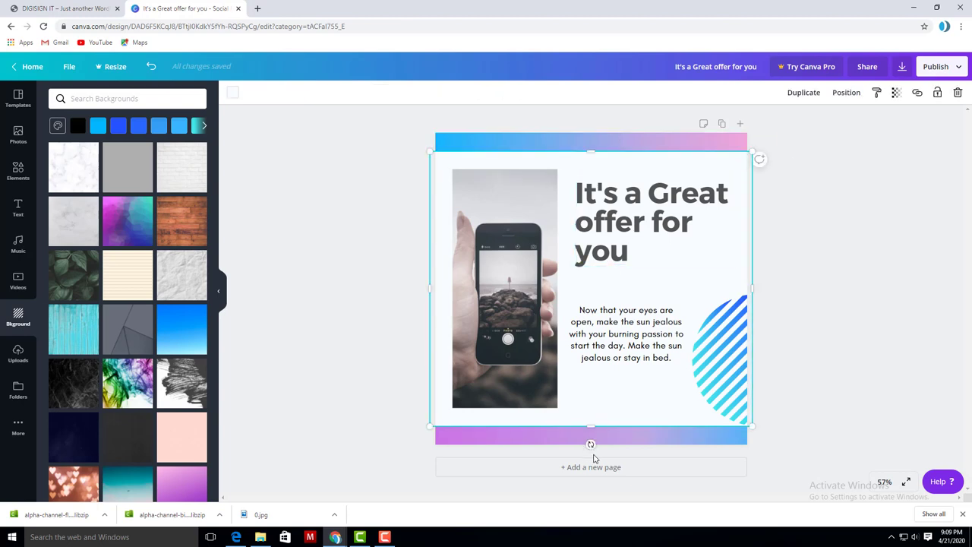
Try a pale pink background, then drag the wooden-plank texture onto the page
left_click(174, 452)
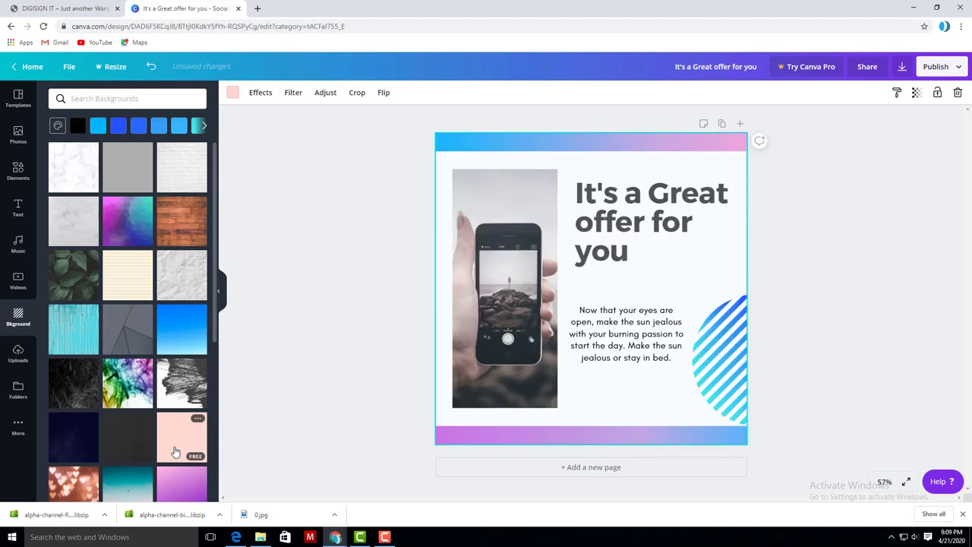
left_click(813, 243)
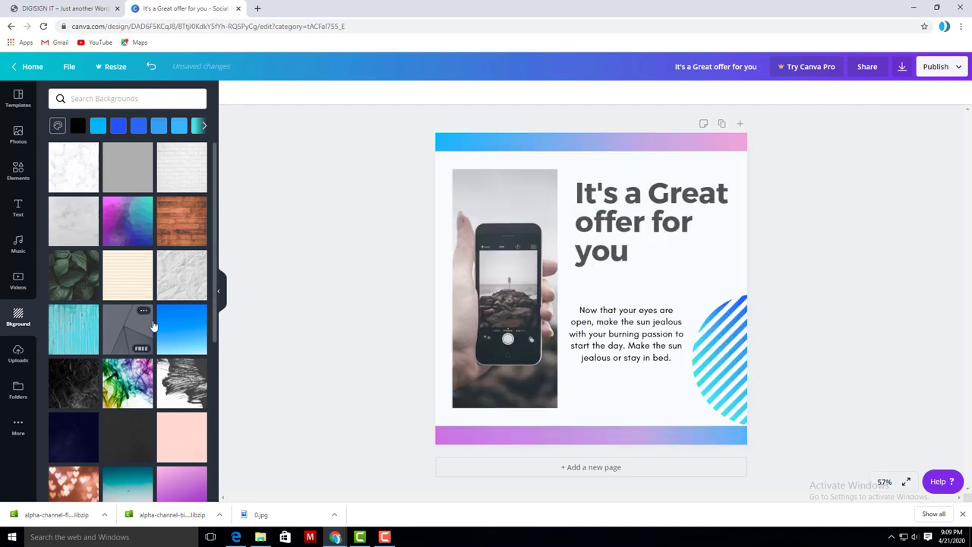
scroll(152, 325, "down", 5)
left_click_drag(129, 319, 616, 249)
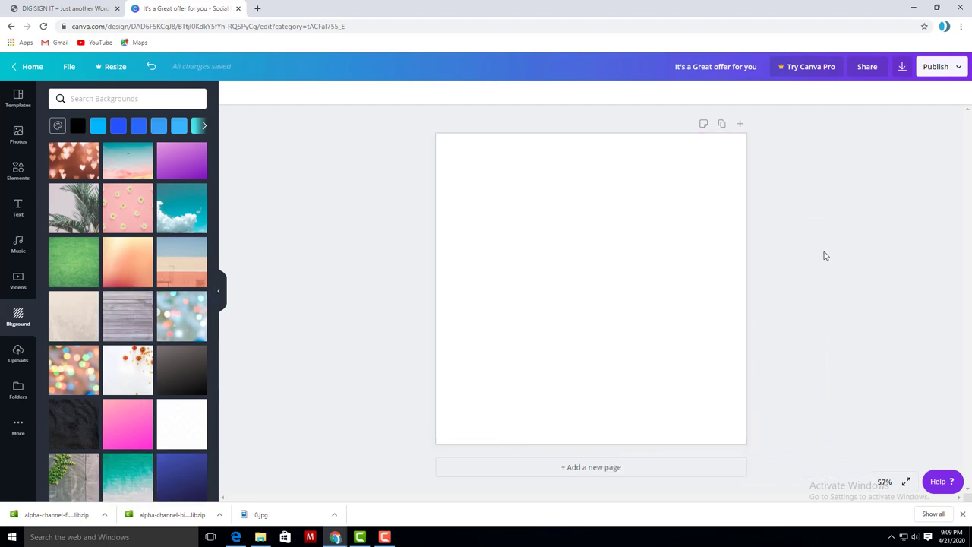
left_click(722, 263)
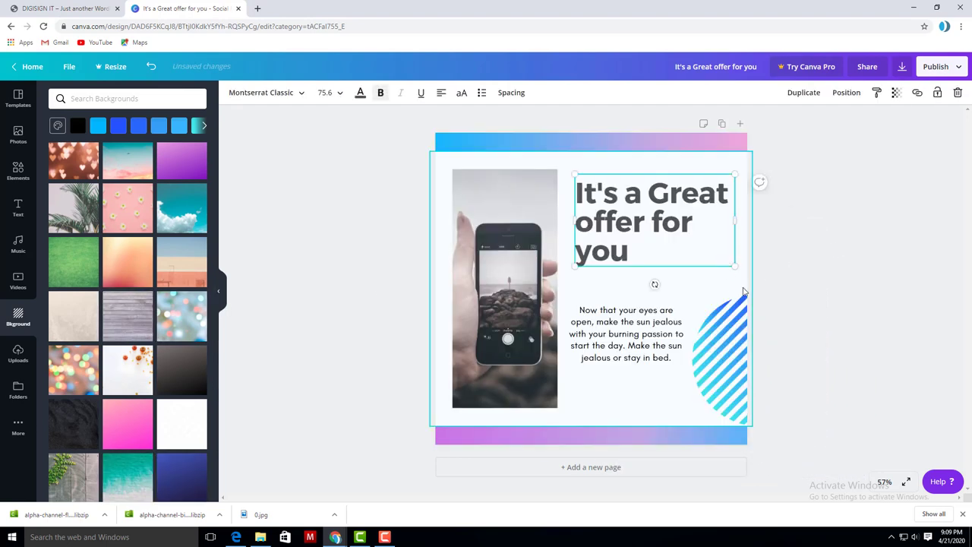
Delete the white panel to reveal the wood, and test the headline's transparency at full opacity
left_click(744, 286)
key("Delete")
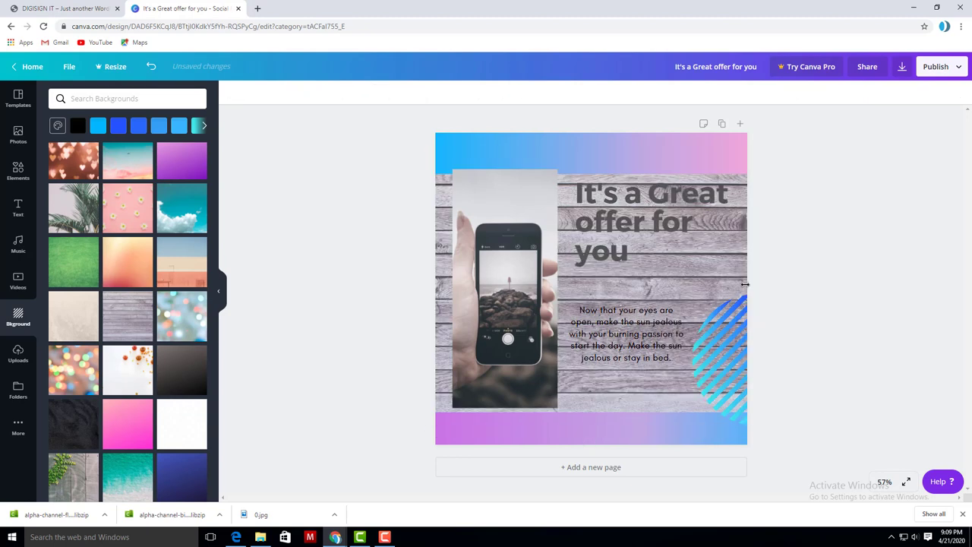
left_click(822, 275)
left_click(644, 210)
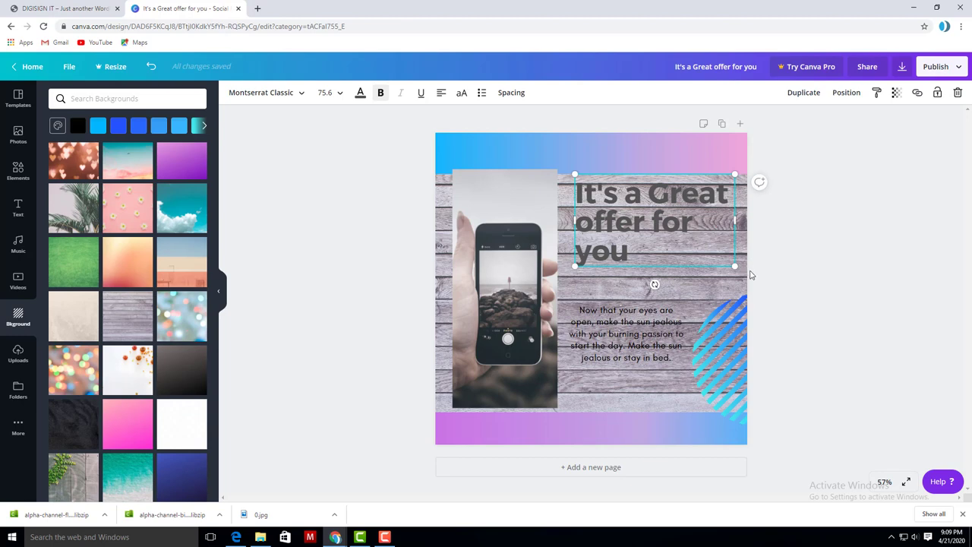
left_click(897, 93)
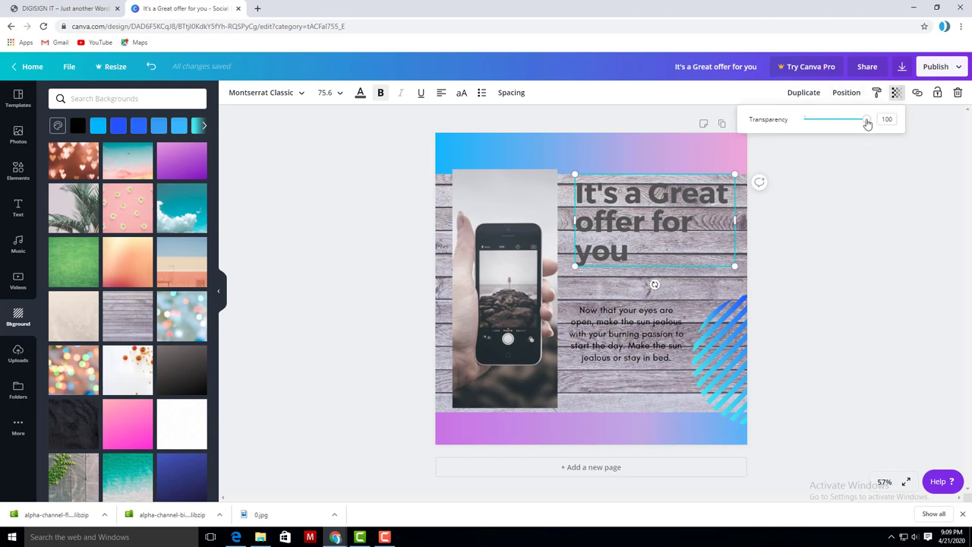
left_click_drag(865, 120, 893, 118)
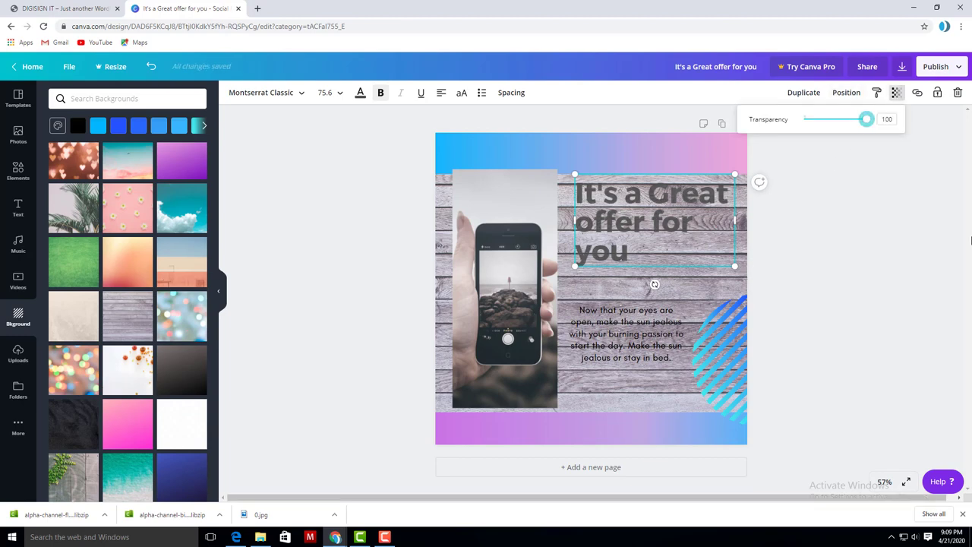
Fade the wood page background to a bit below half transparency
left_click(735, 271)
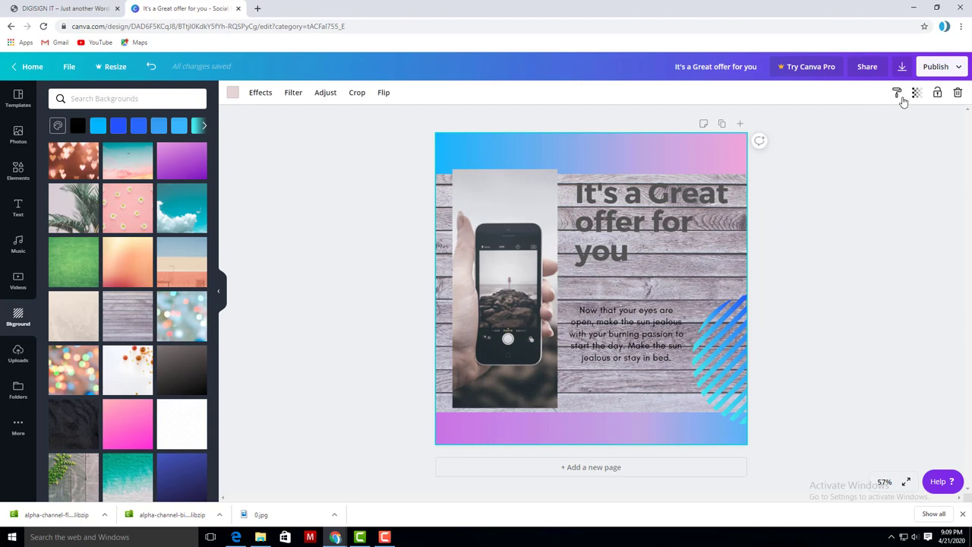
left_click(916, 93)
left_click_drag(880, 119, 831, 123)
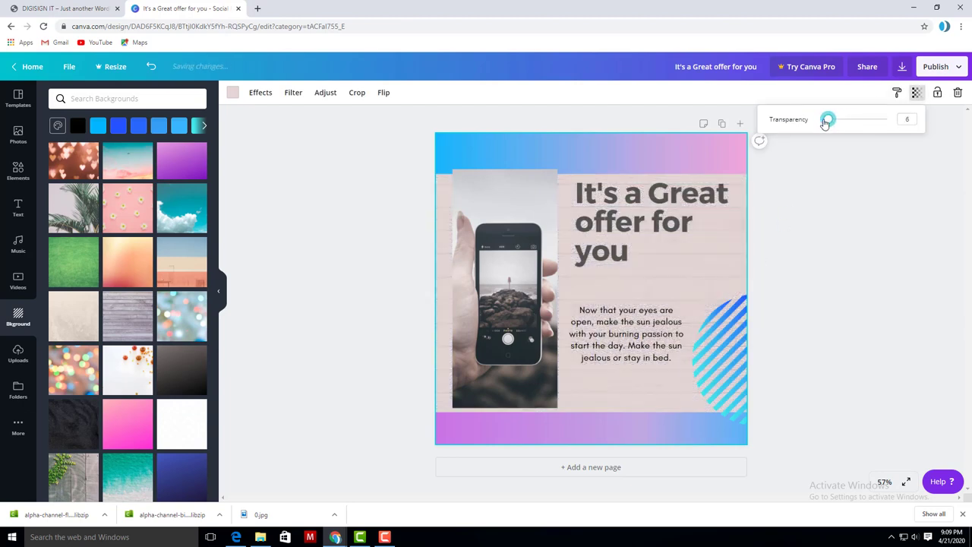
left_click_drag(830, 123, 826, 124)
left_click(845, 219)
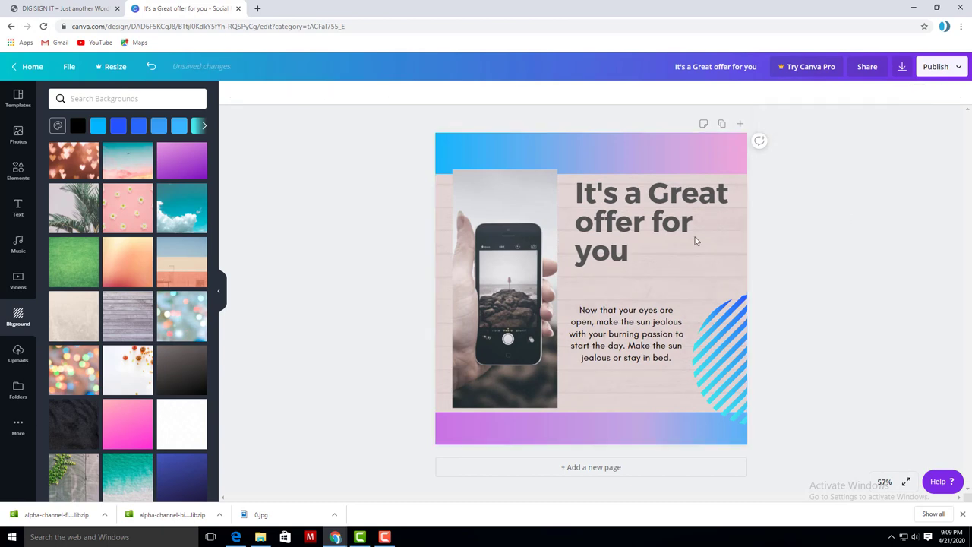
Nudge the striped corner accent up until it snaps to the pink guide
left_click_drag(722, 357, 726, 339)
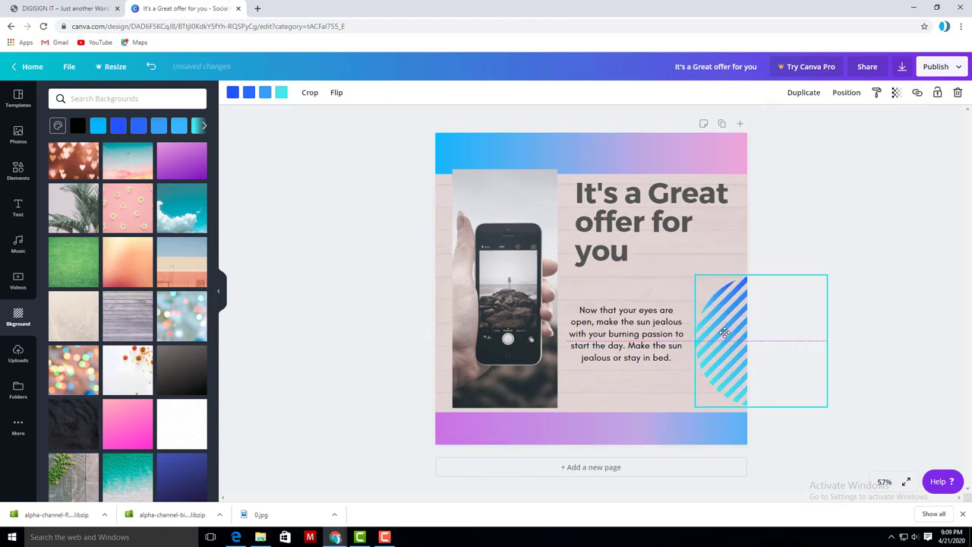
left_click(928, 253)
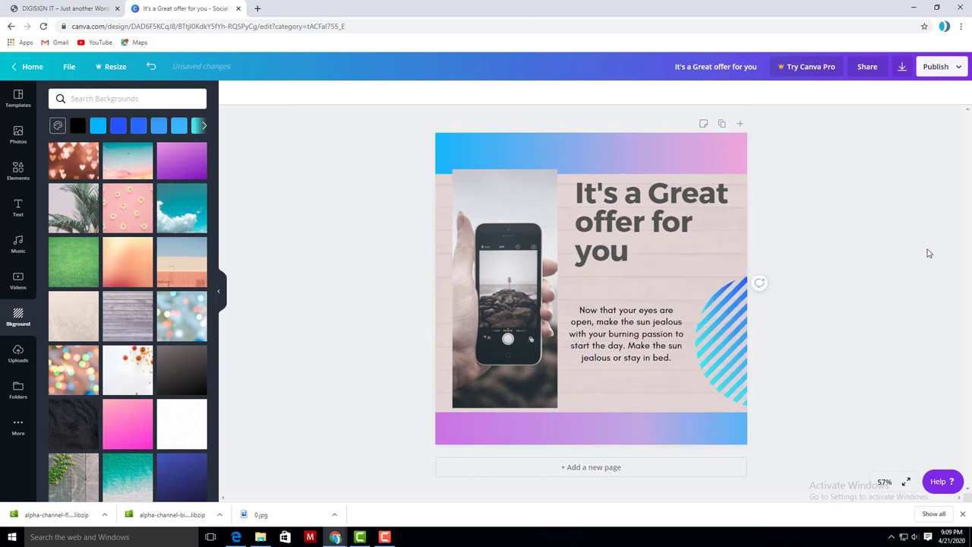
left_click(744, 235)
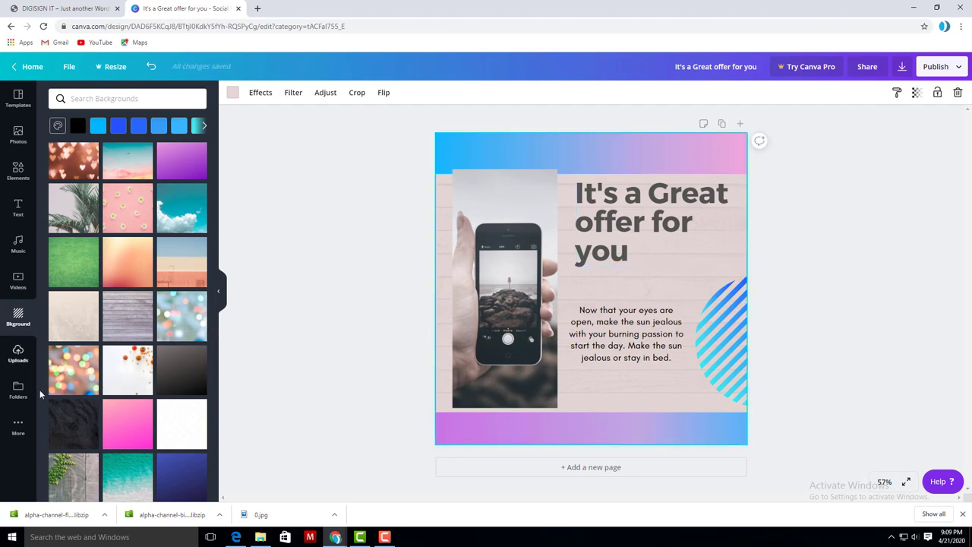
Try dark, pink gradient and yellow-orange backgrounds, then apply the pale yellow polka-dot pattern
left_click(187, 370)
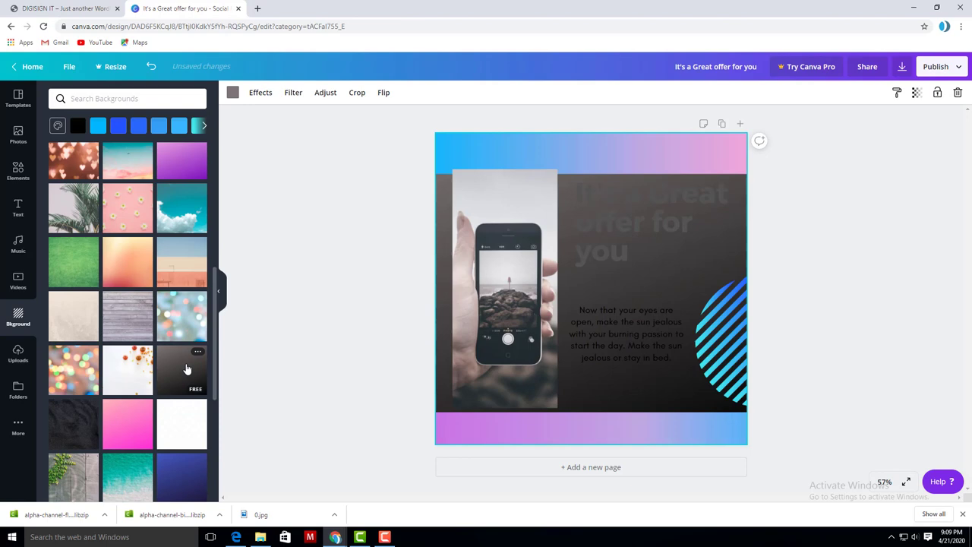
scroll(187, 370, "down", 3)
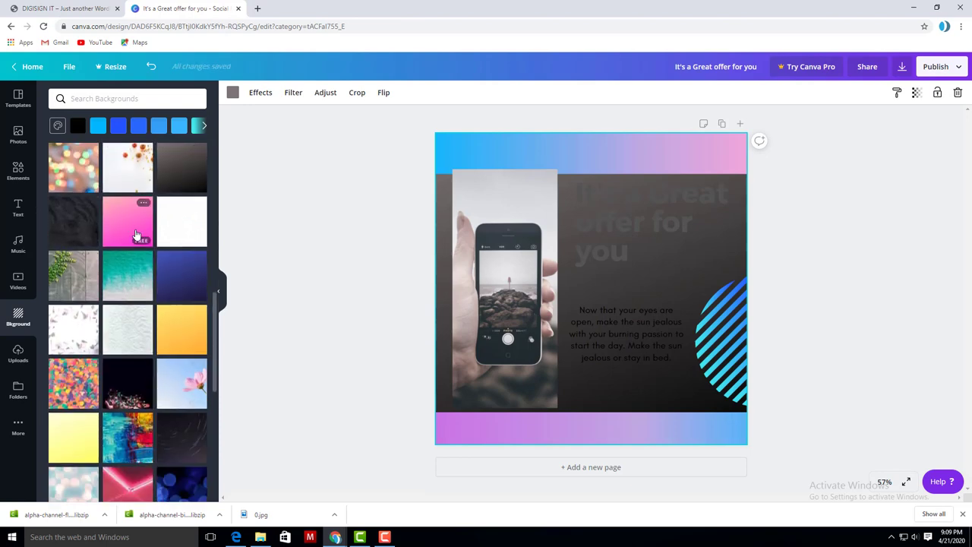
left_click(137, 233)
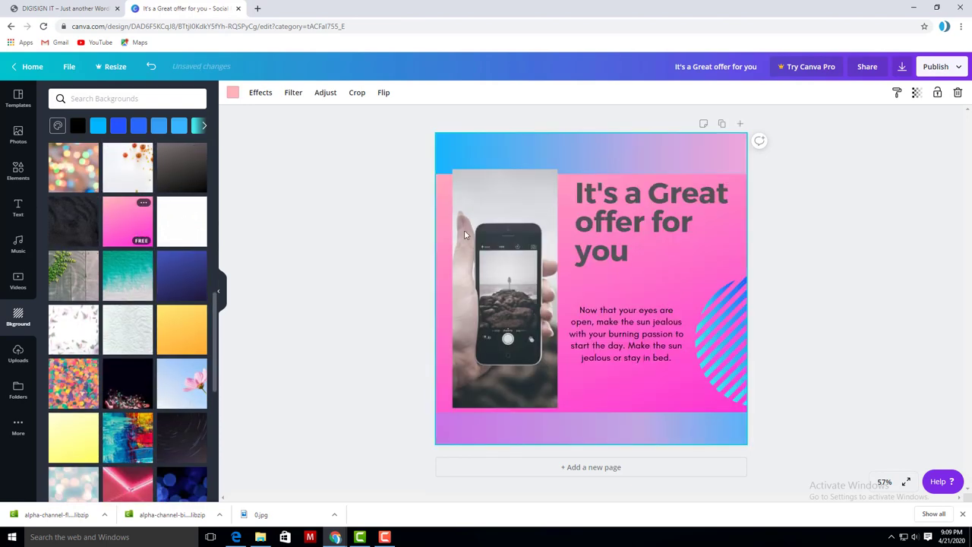
left_click(187, 441)
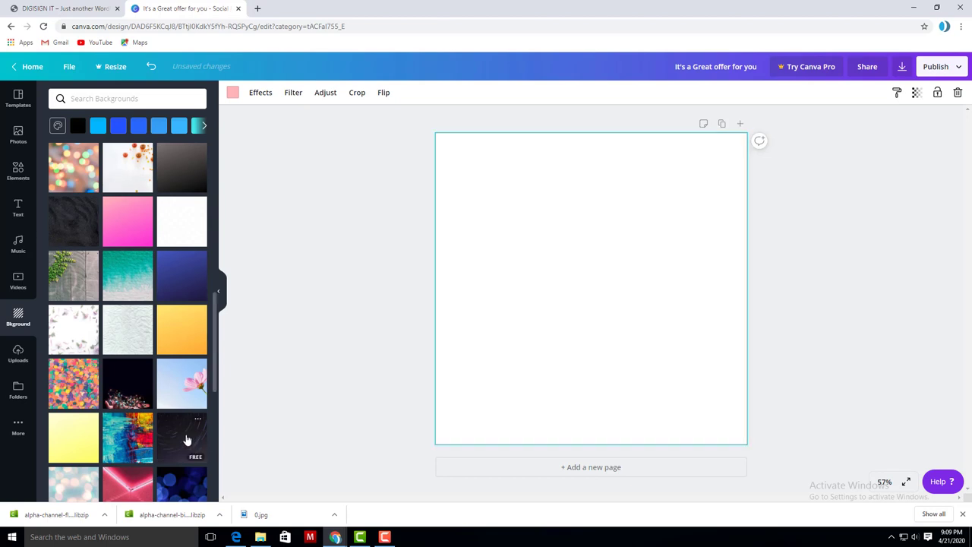
left_click(191, 338)
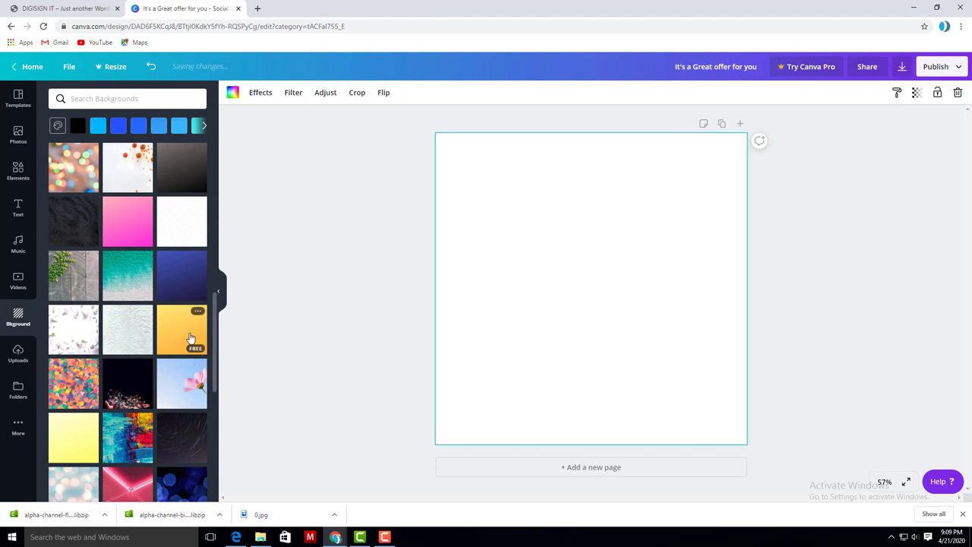
scroll(184, 387, "down", 3)
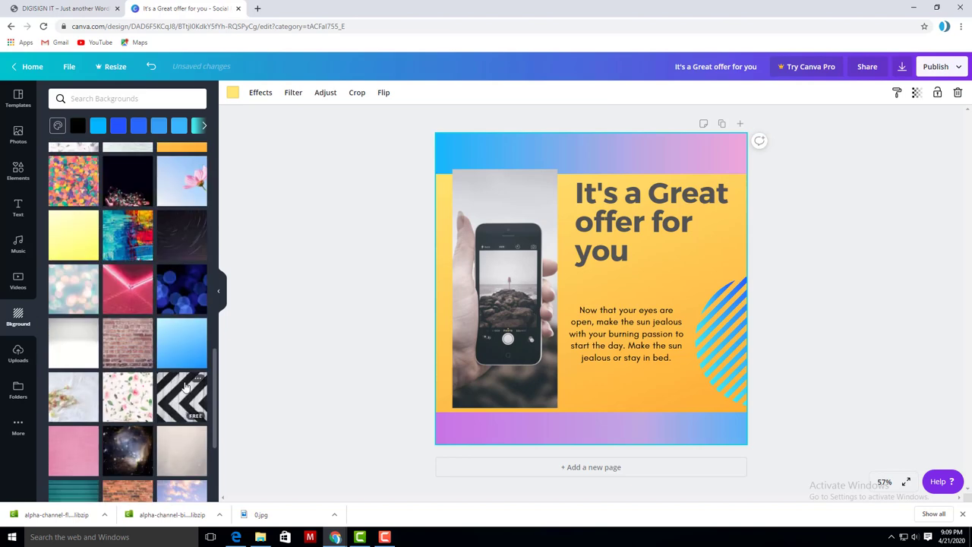
scroll(179, 399, "down", 2)
scroll(171, 408, "down", 2)
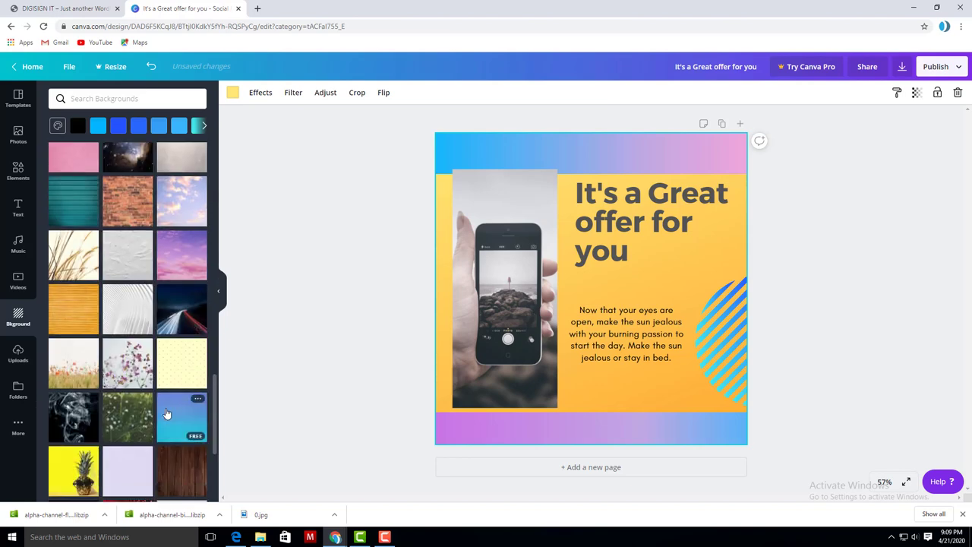
left_click(183, 362)
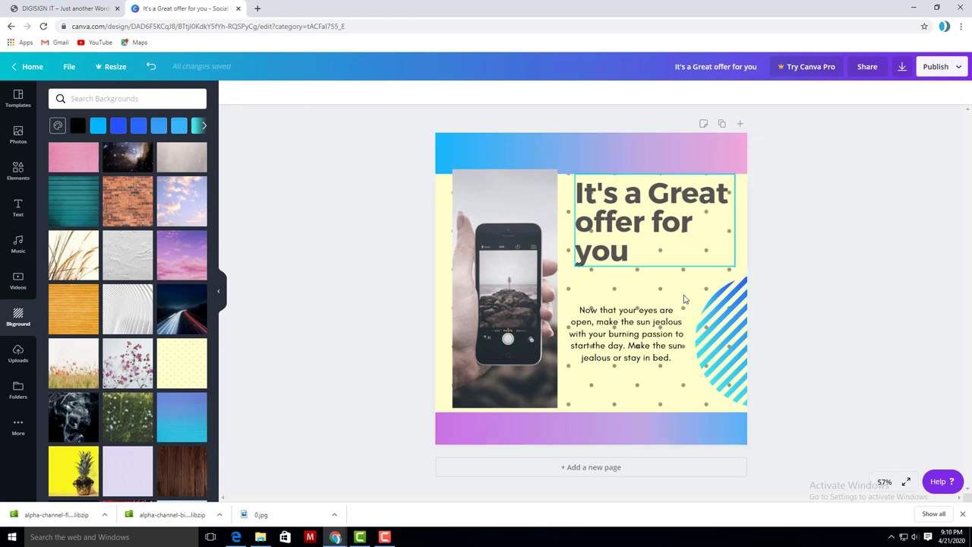
Shift the phone photo, then delete the top and bottom gradient bands
left_click(529, 291)
left_click_drag(529, 291, 539, 250)
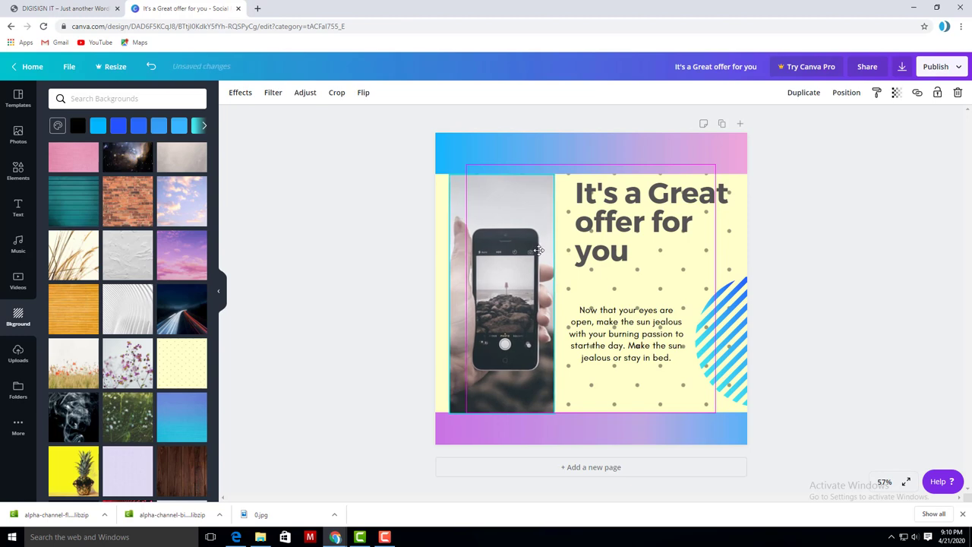
left_click(842, 350)
left_click(699, 141)
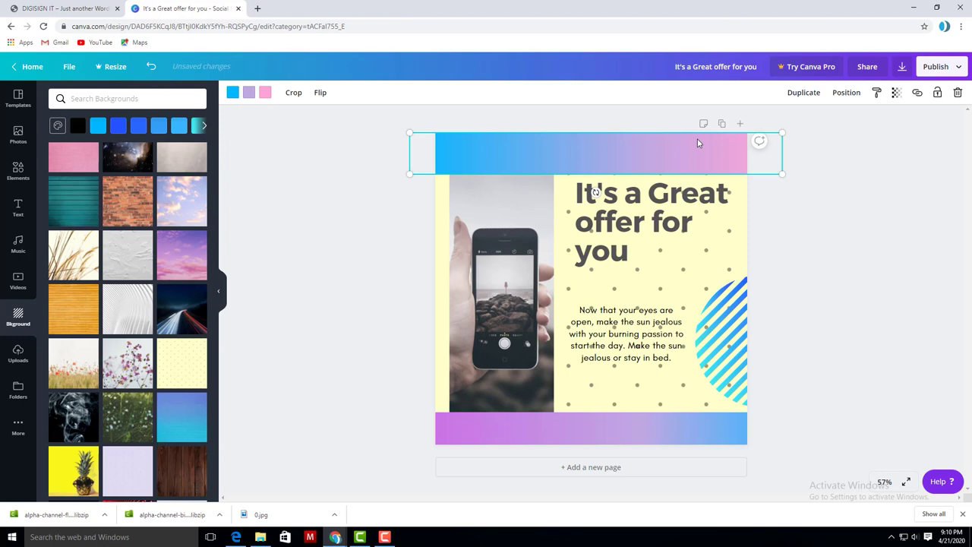
key("Delete")
left_click(689, 418)
key("Delete")
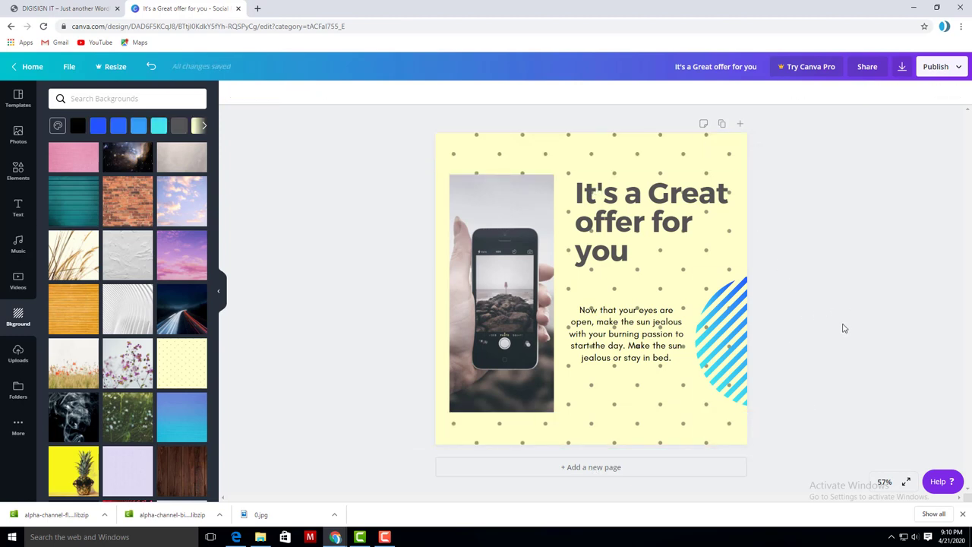
Move the striped accent into the bottom-right corner and raise the phone photo slightly
left_click_drag(749, 396, 742, 457)
left_click(846, 278)
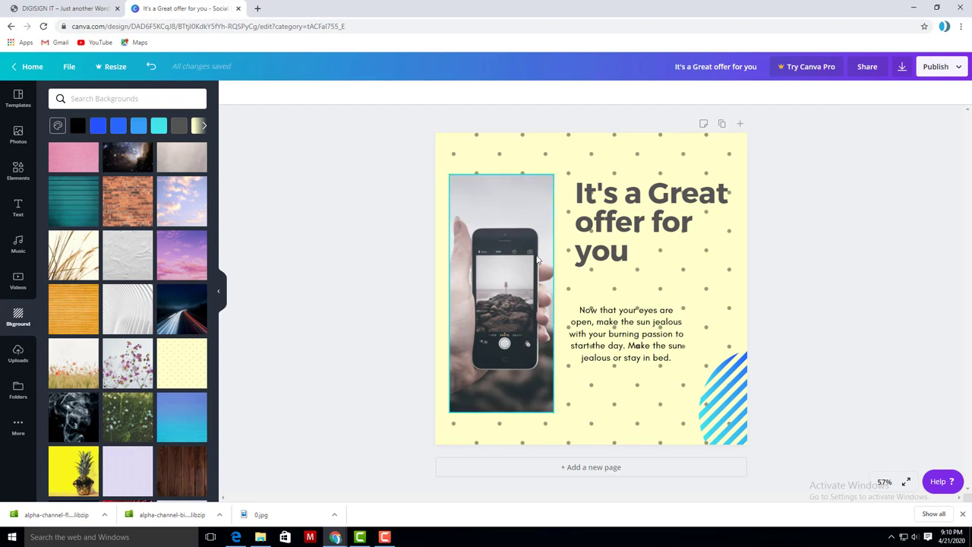
left_click_drag(526, 259, 525, 249)
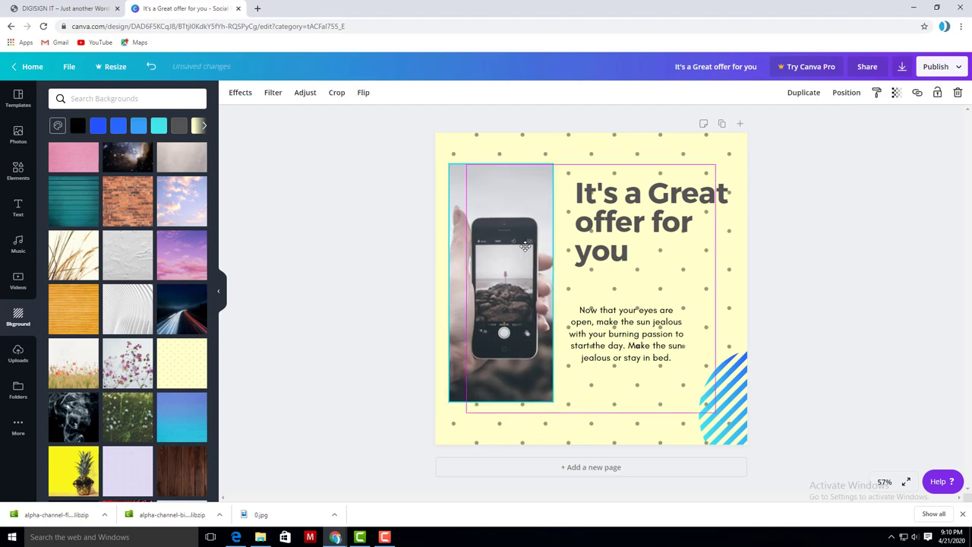
left_click(888, 226)
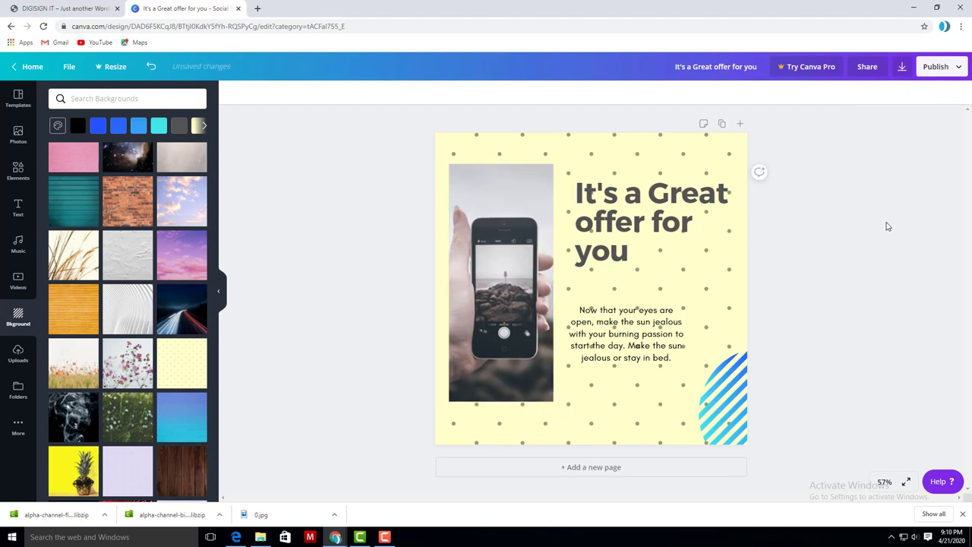
Download the design as the PNG 'It's a Great offer for you' and show it in its folder
left_click(956, 67)
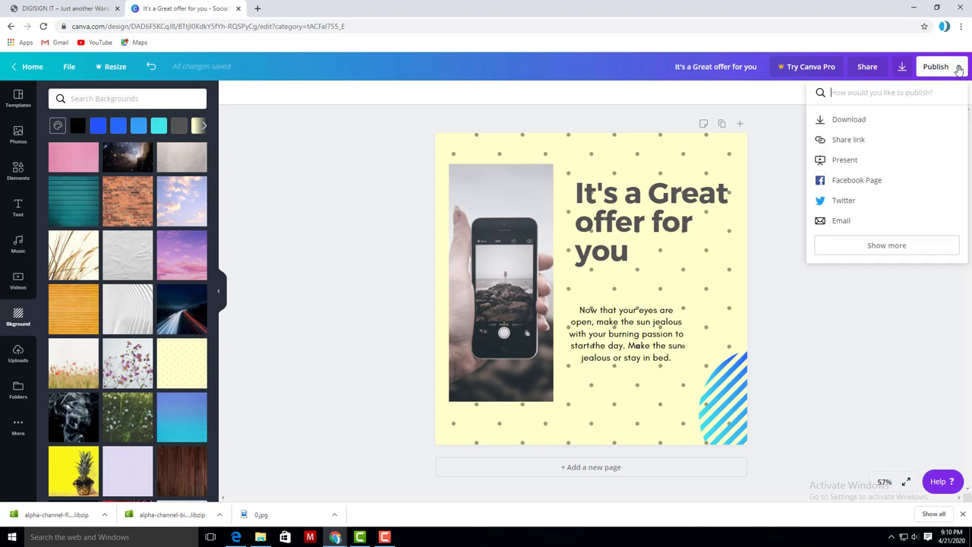
left_click(893, 120)
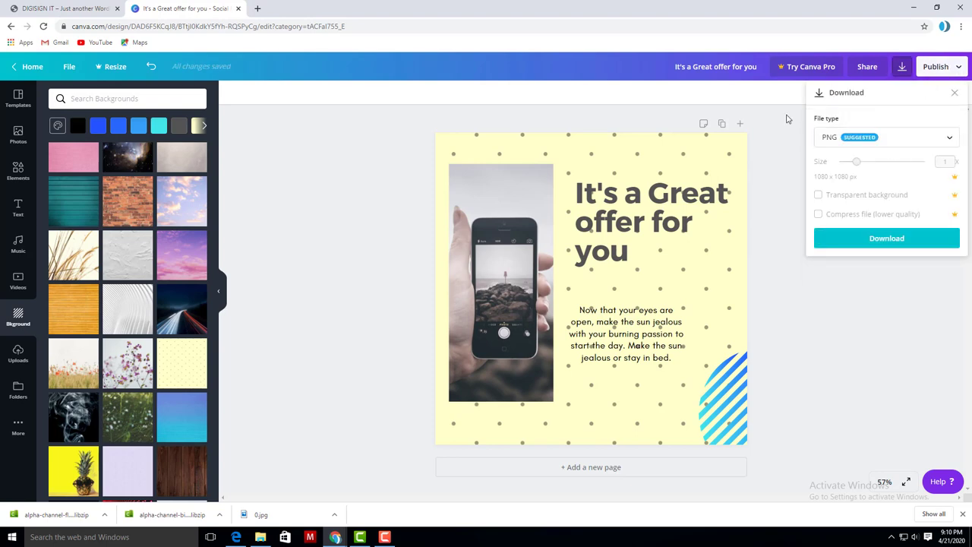
left_click(902, 240)
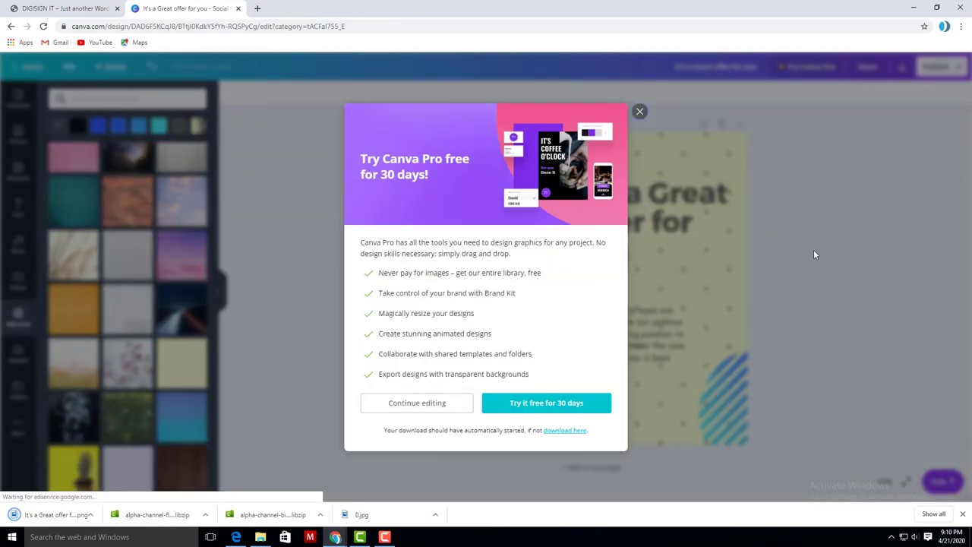
left_click(104, 515)
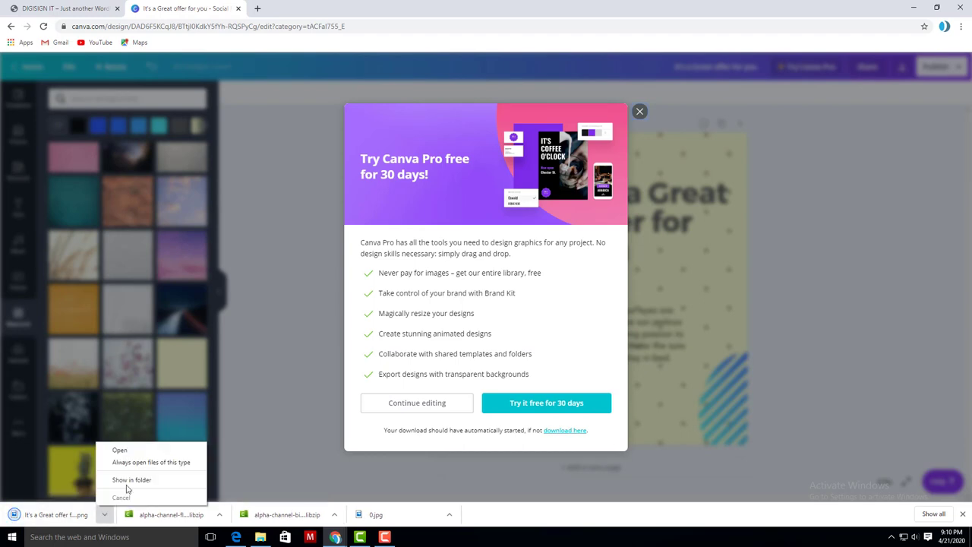
left_click(129, 480)
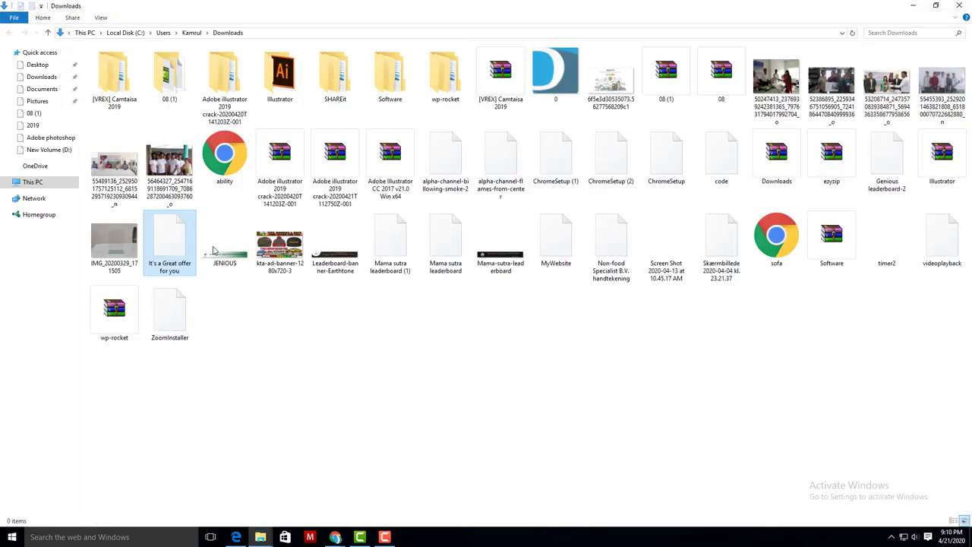
Open the 'It's a Great offer for you' PNG from Downloads in Photos
right_click(179, 236)
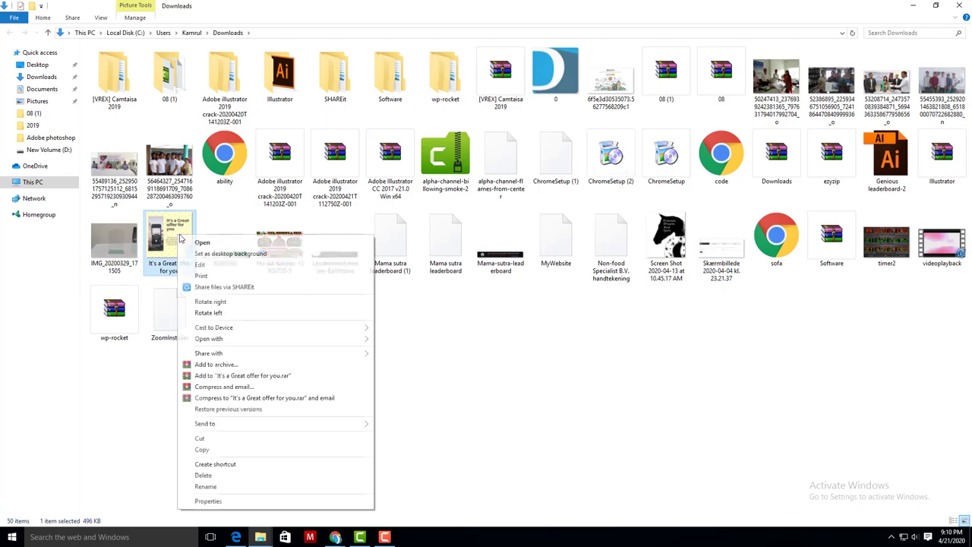
left_click(205, 244)
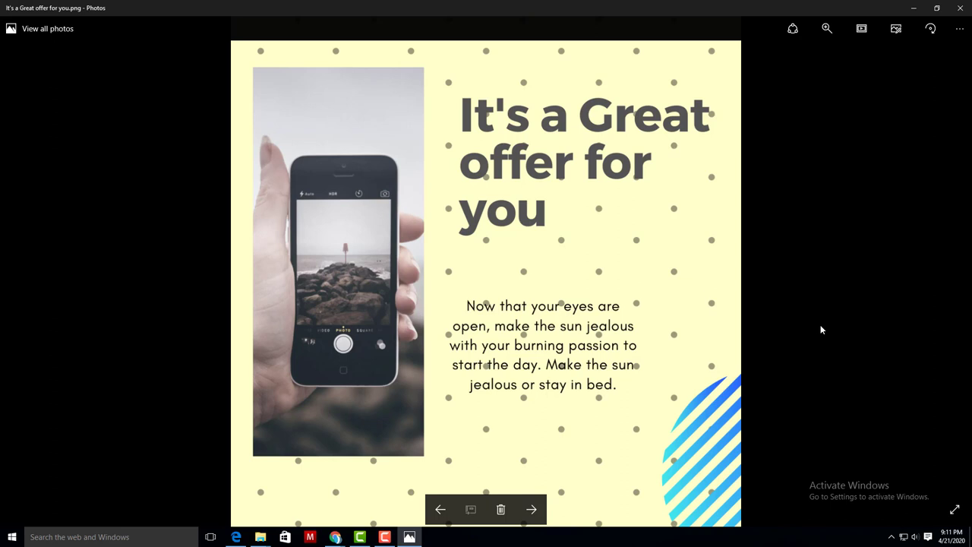
Close the Photos viewer to return to the Downloads folder
left_click(915, 15)
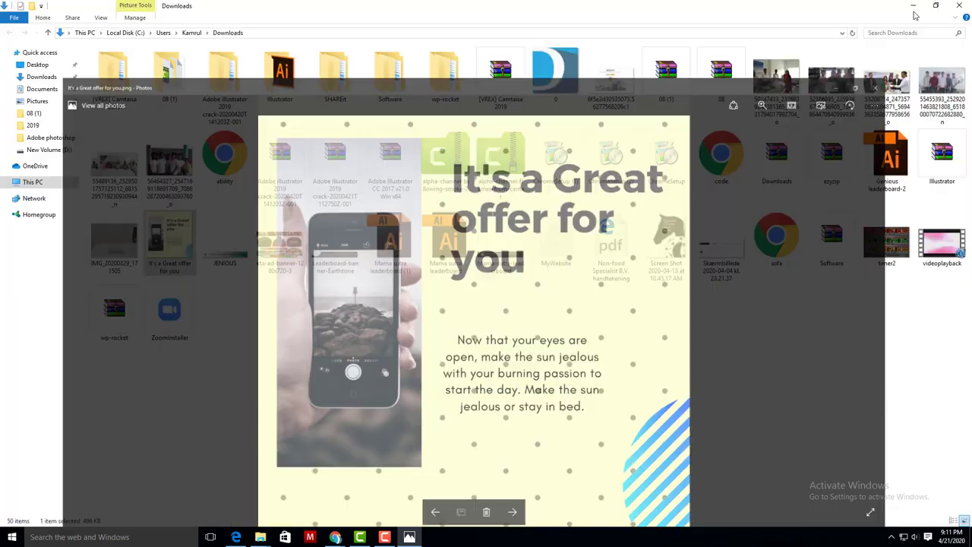
left_click(385, 537)
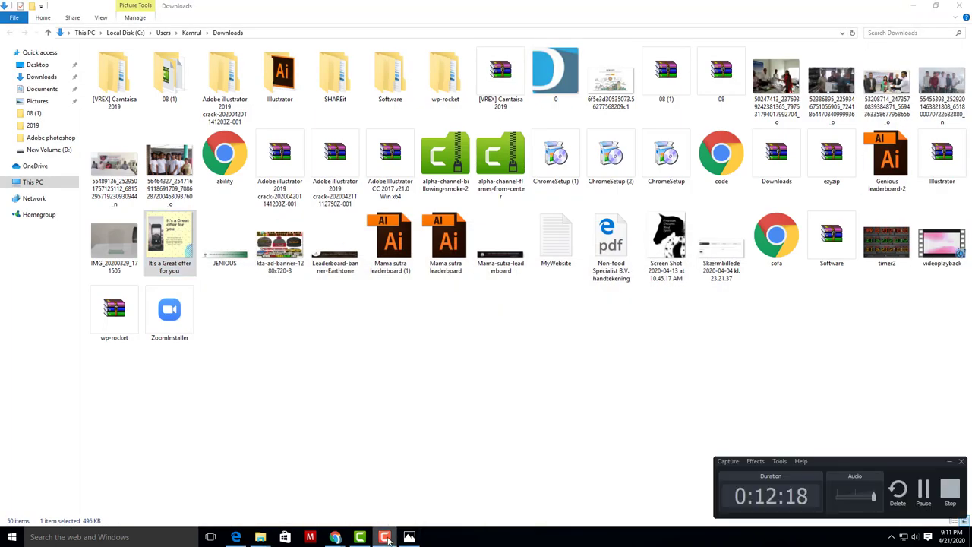